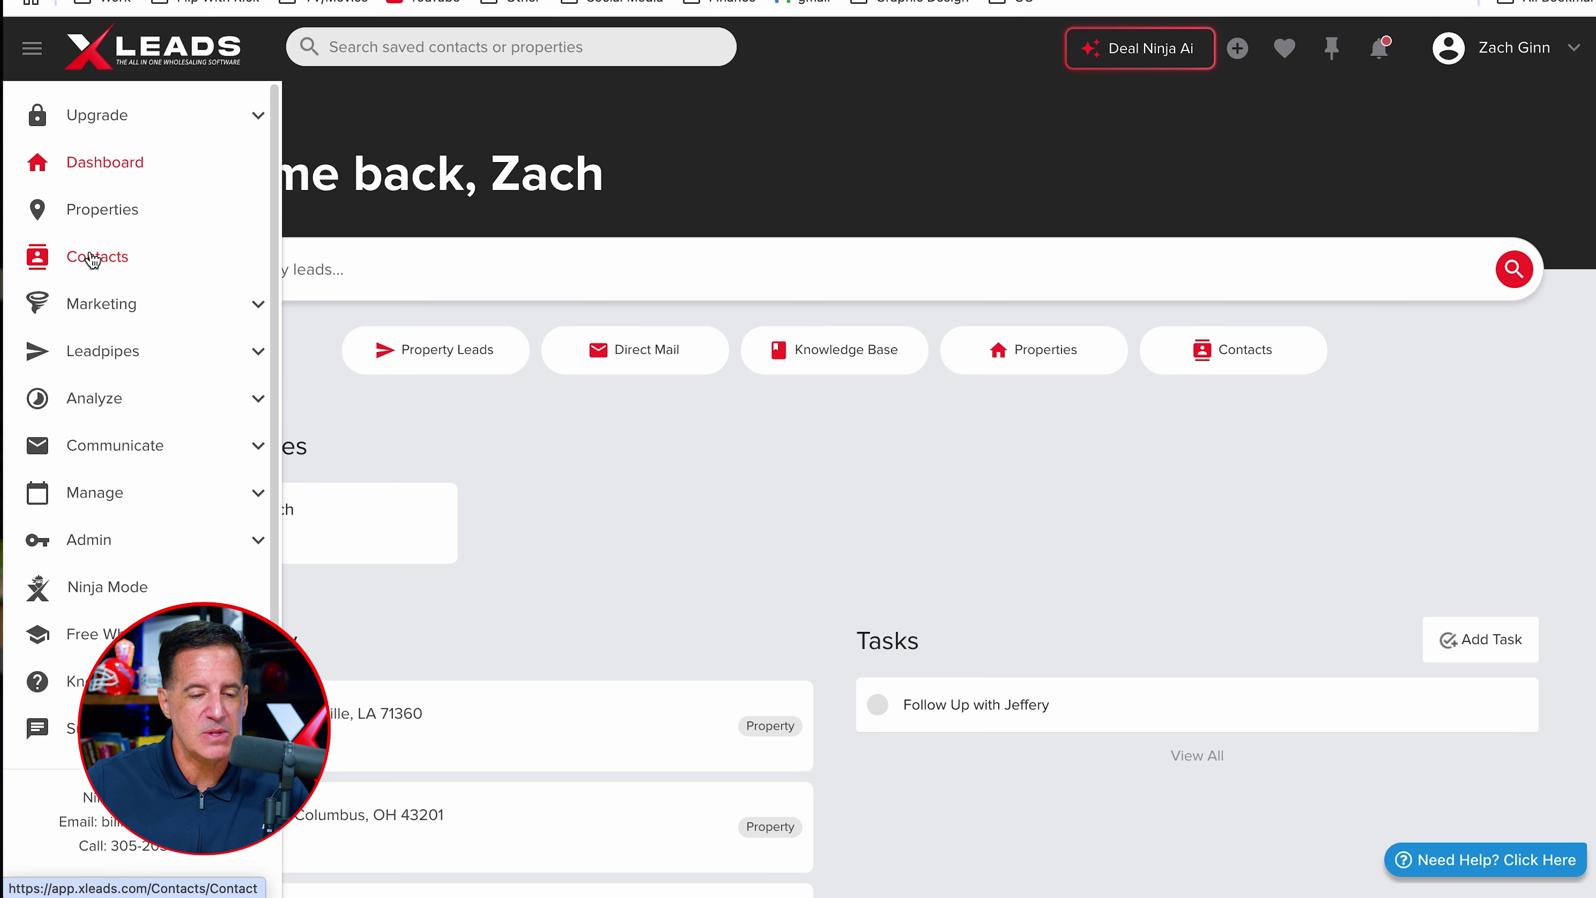
Open the Property Leads search page.
click(257, 352)
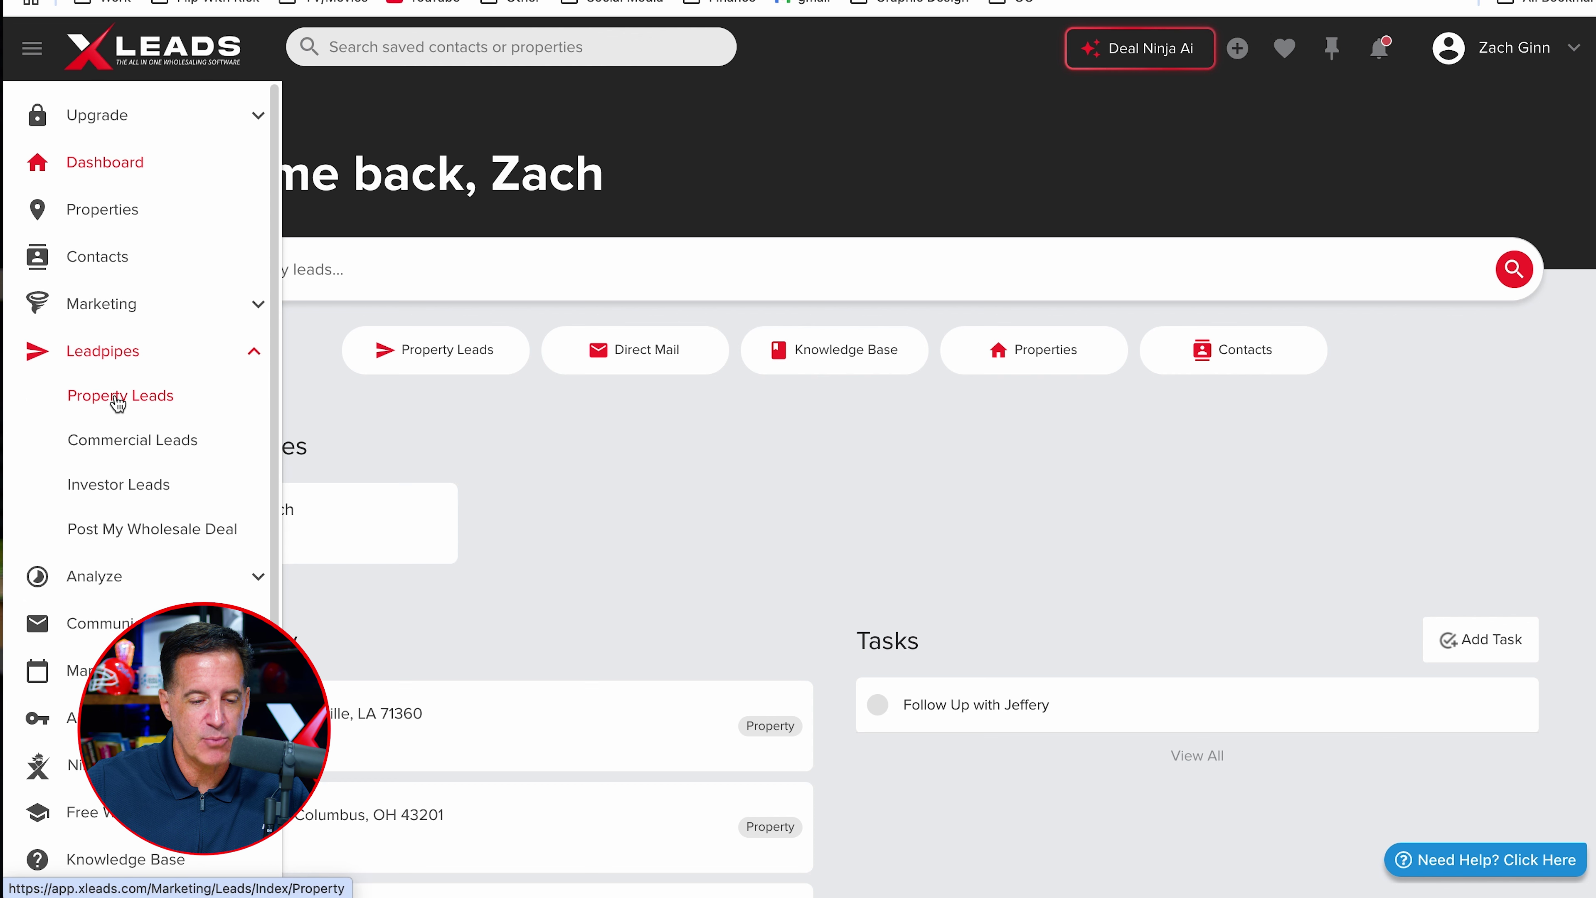
click(411, 349)
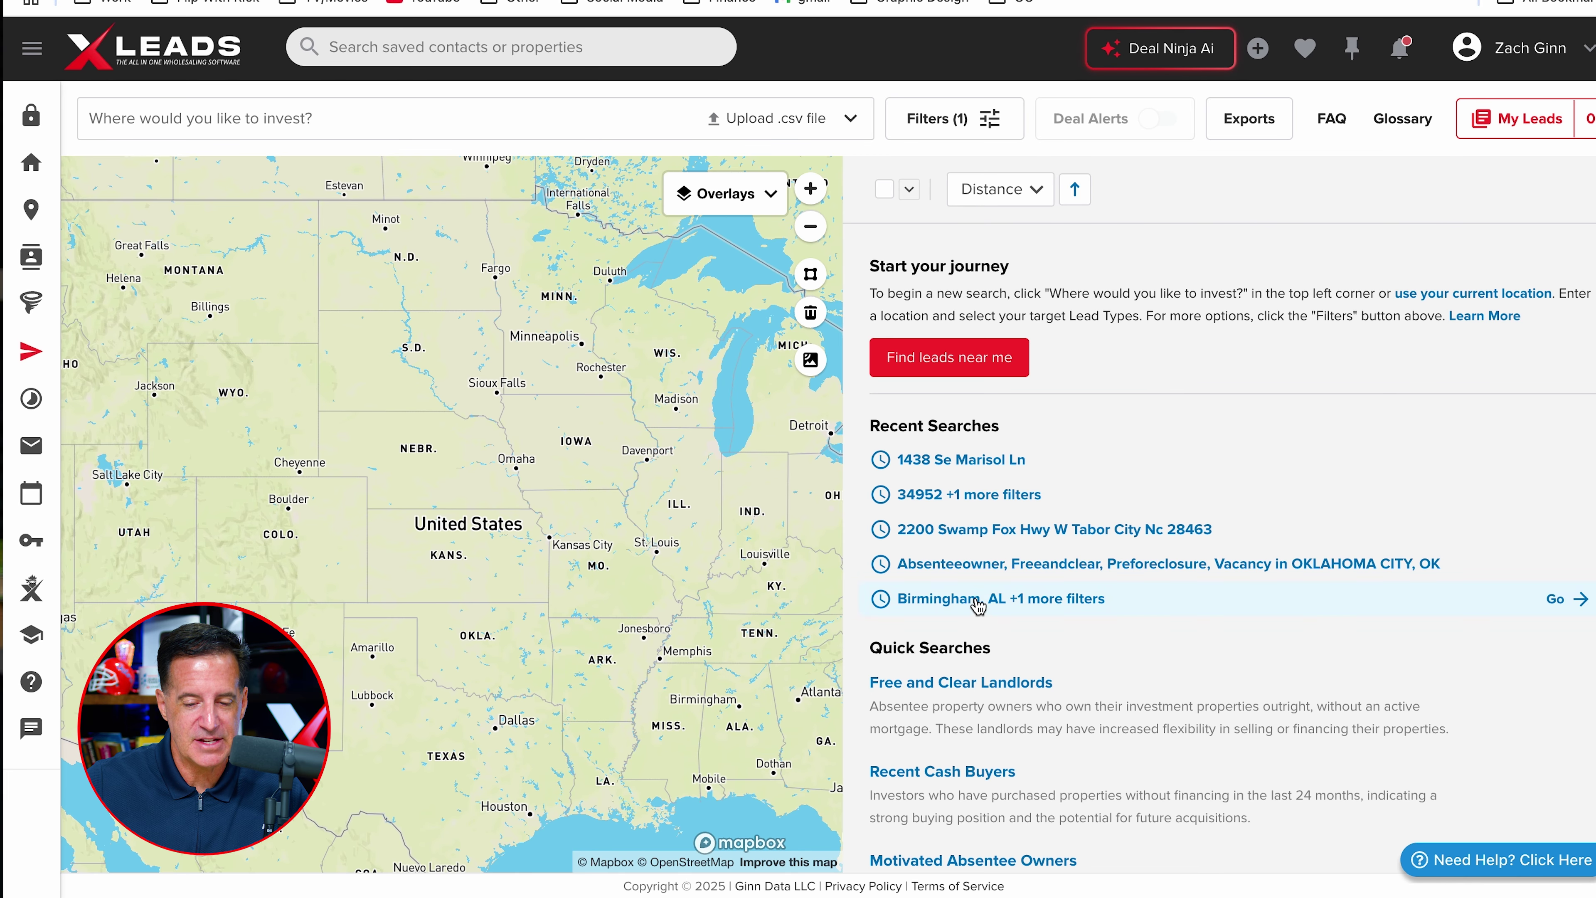
Explore the map around eastern Tennessee and the western Carolinas, switching satellite imagery on and back off.
drag(676, 465, 674, 446)
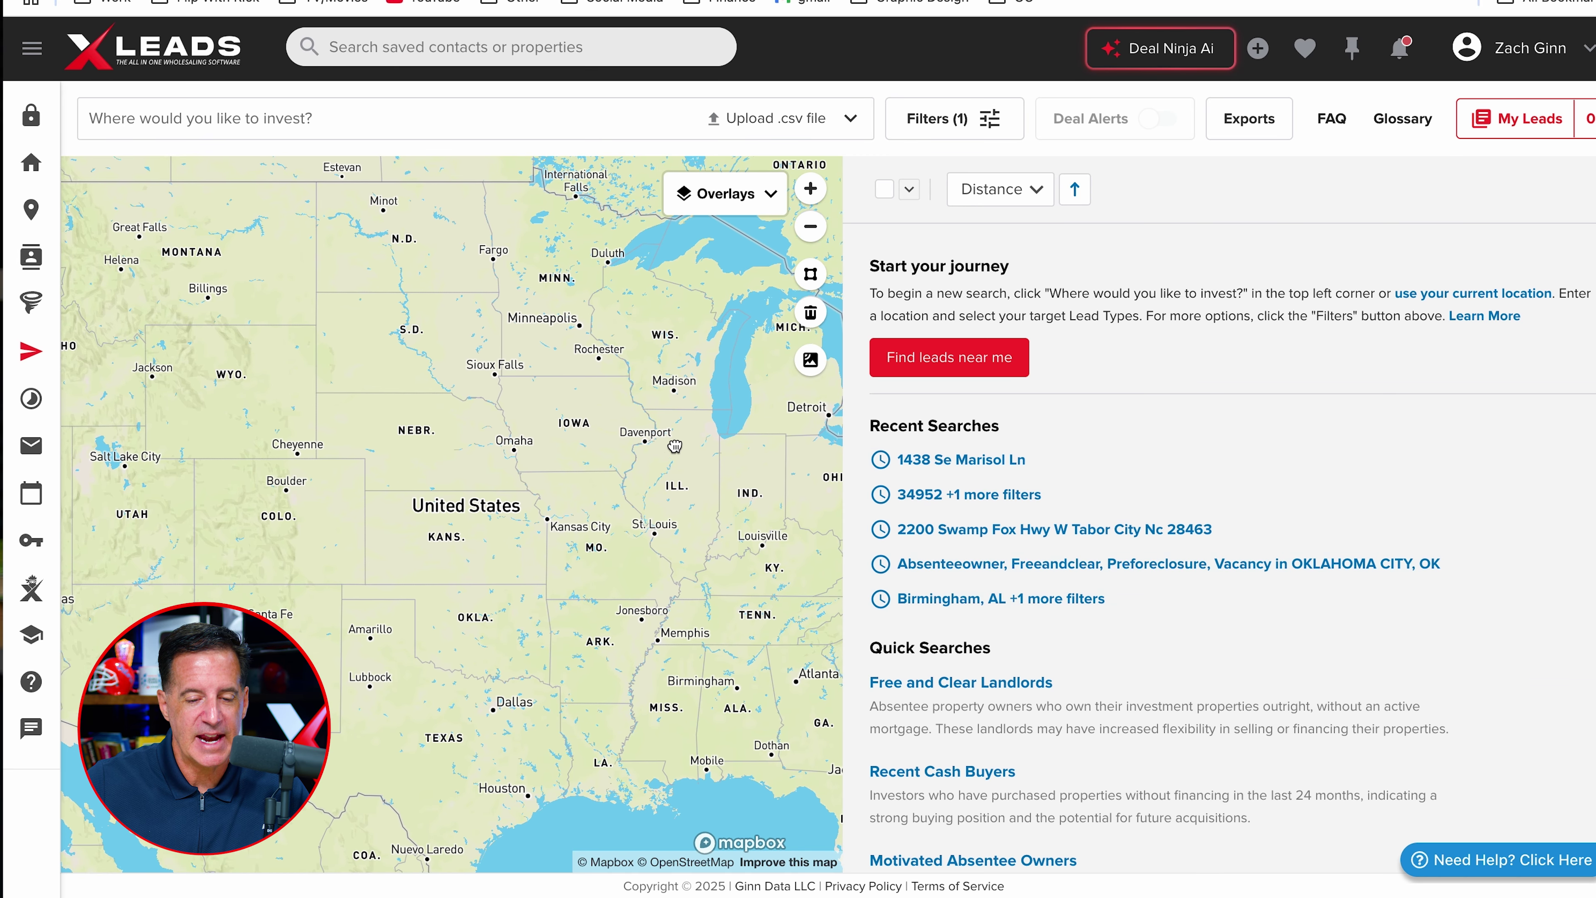
scroll(674, 447, up, 5)
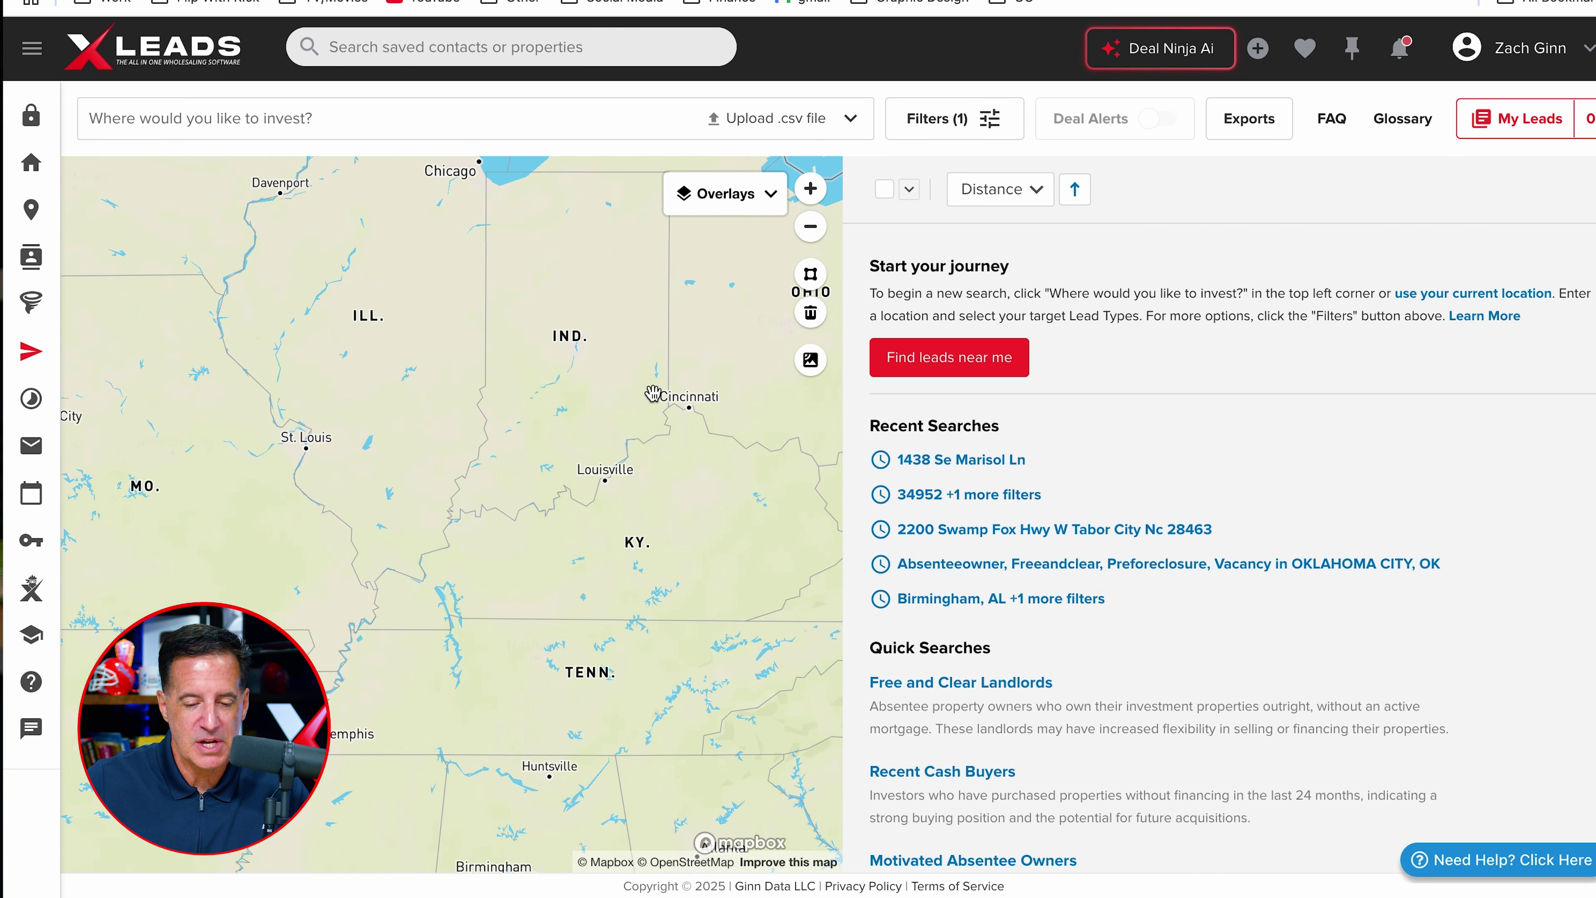
drag(654, 394, 464, 355)
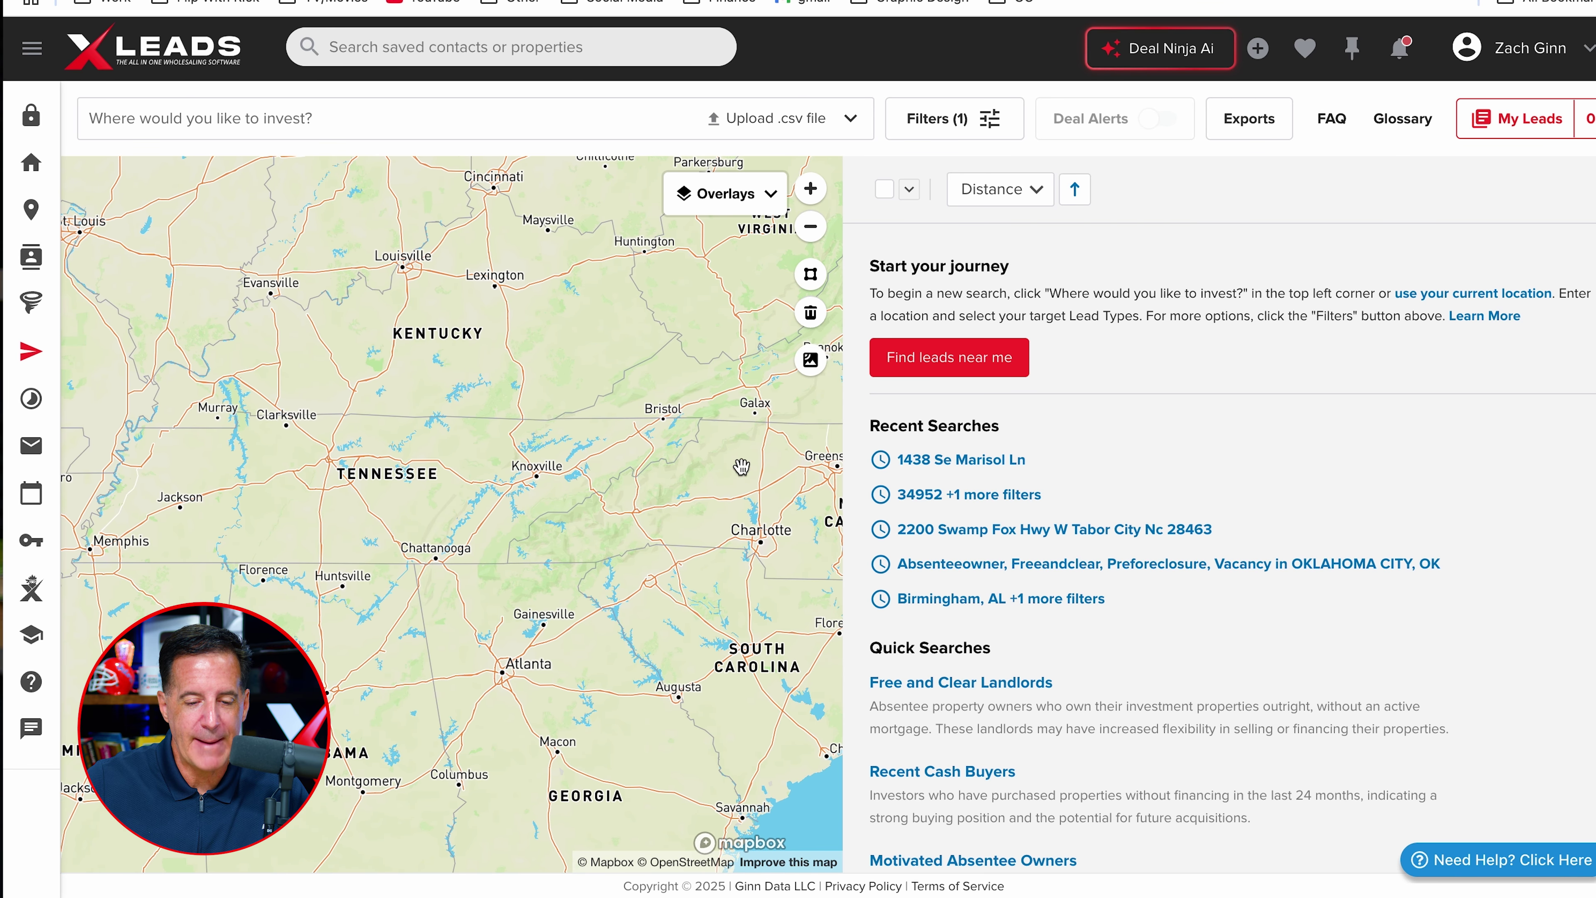
scroll(654, 496, up, 3)
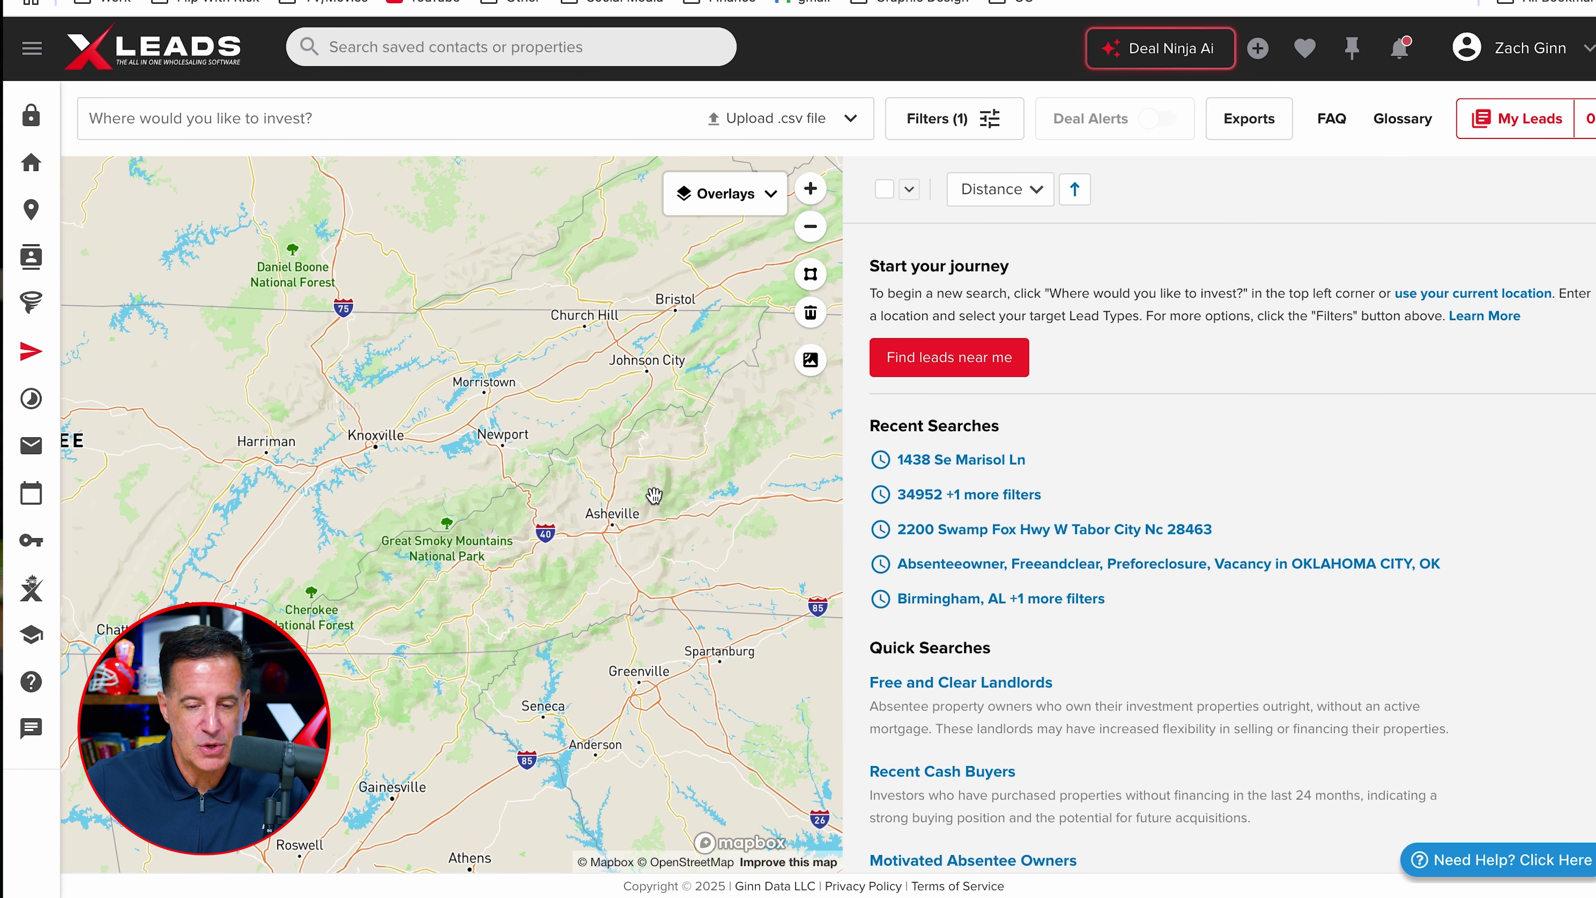
click(812, 363)
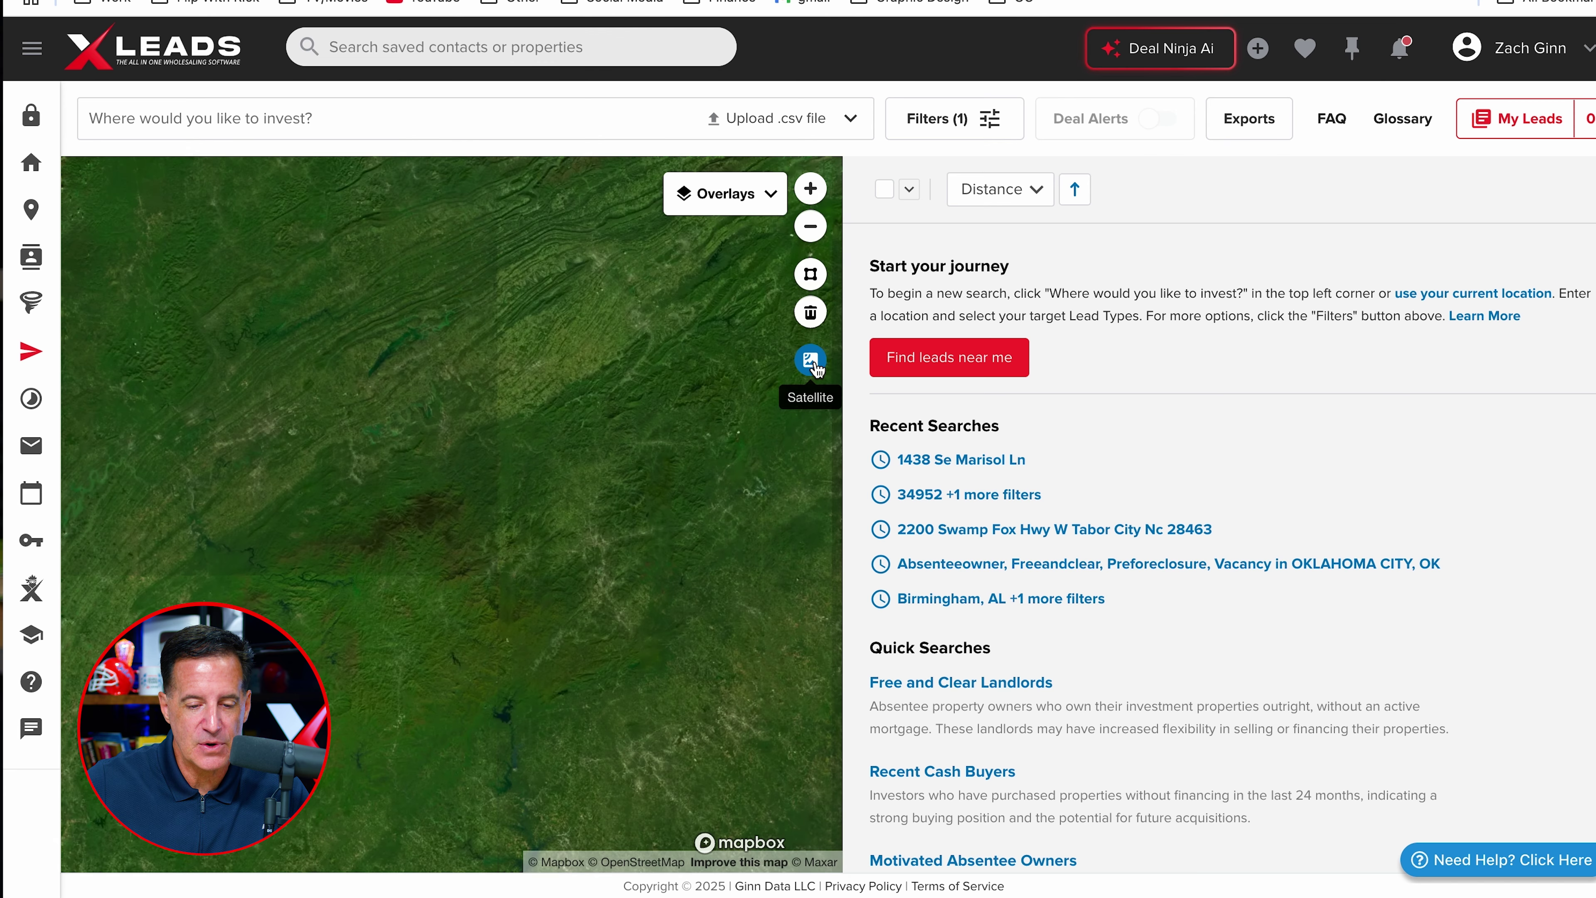
click(811, 364)
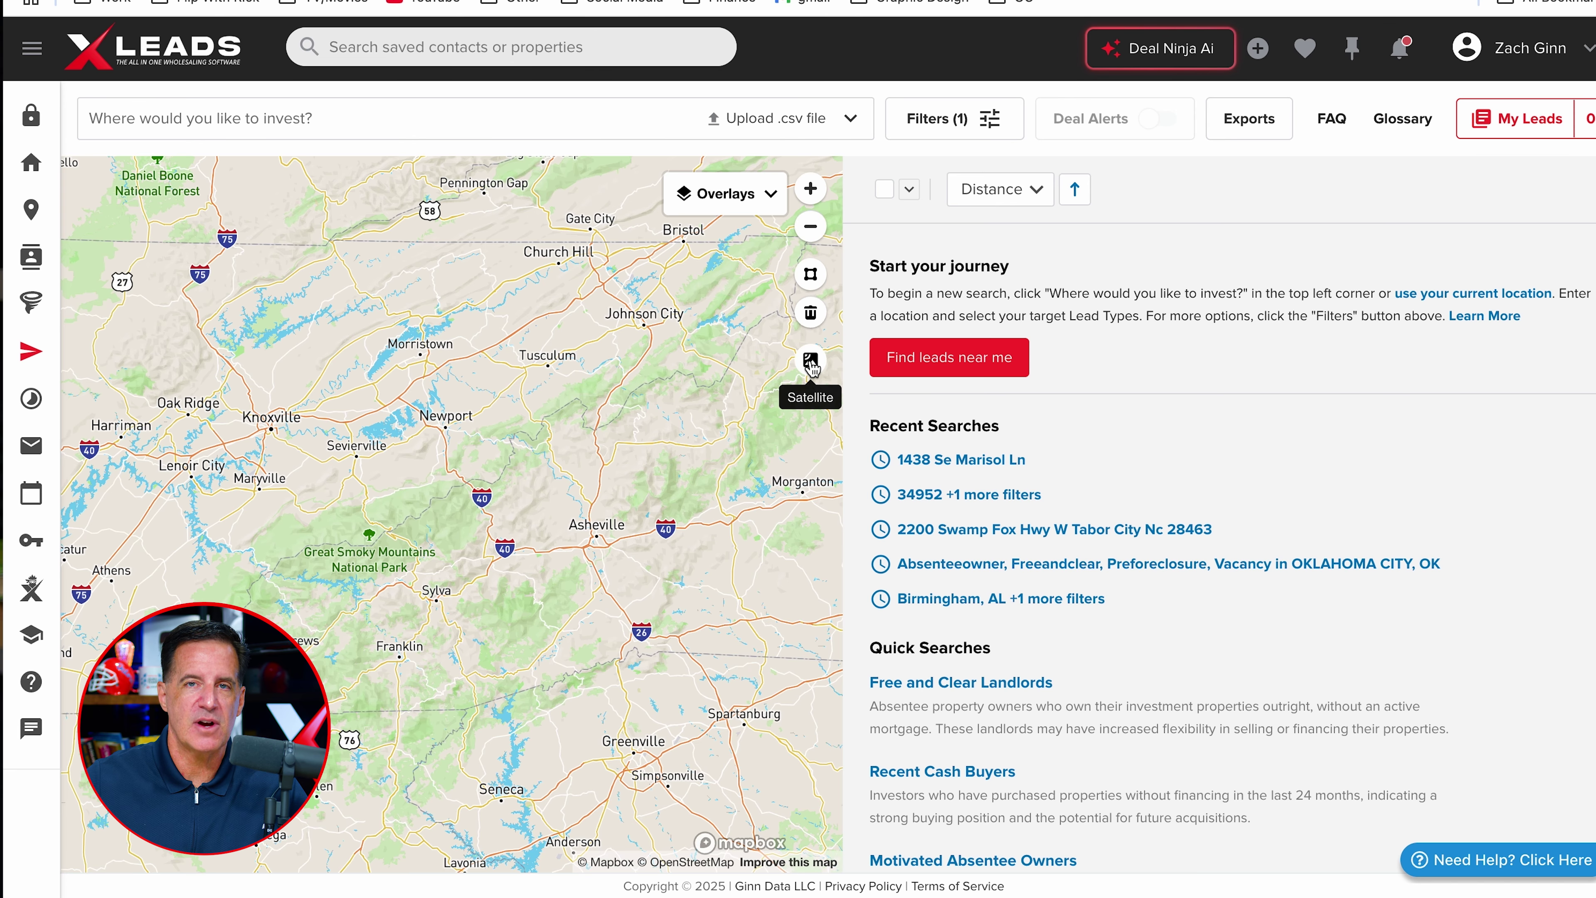
scroll(697, 531, down, 3)
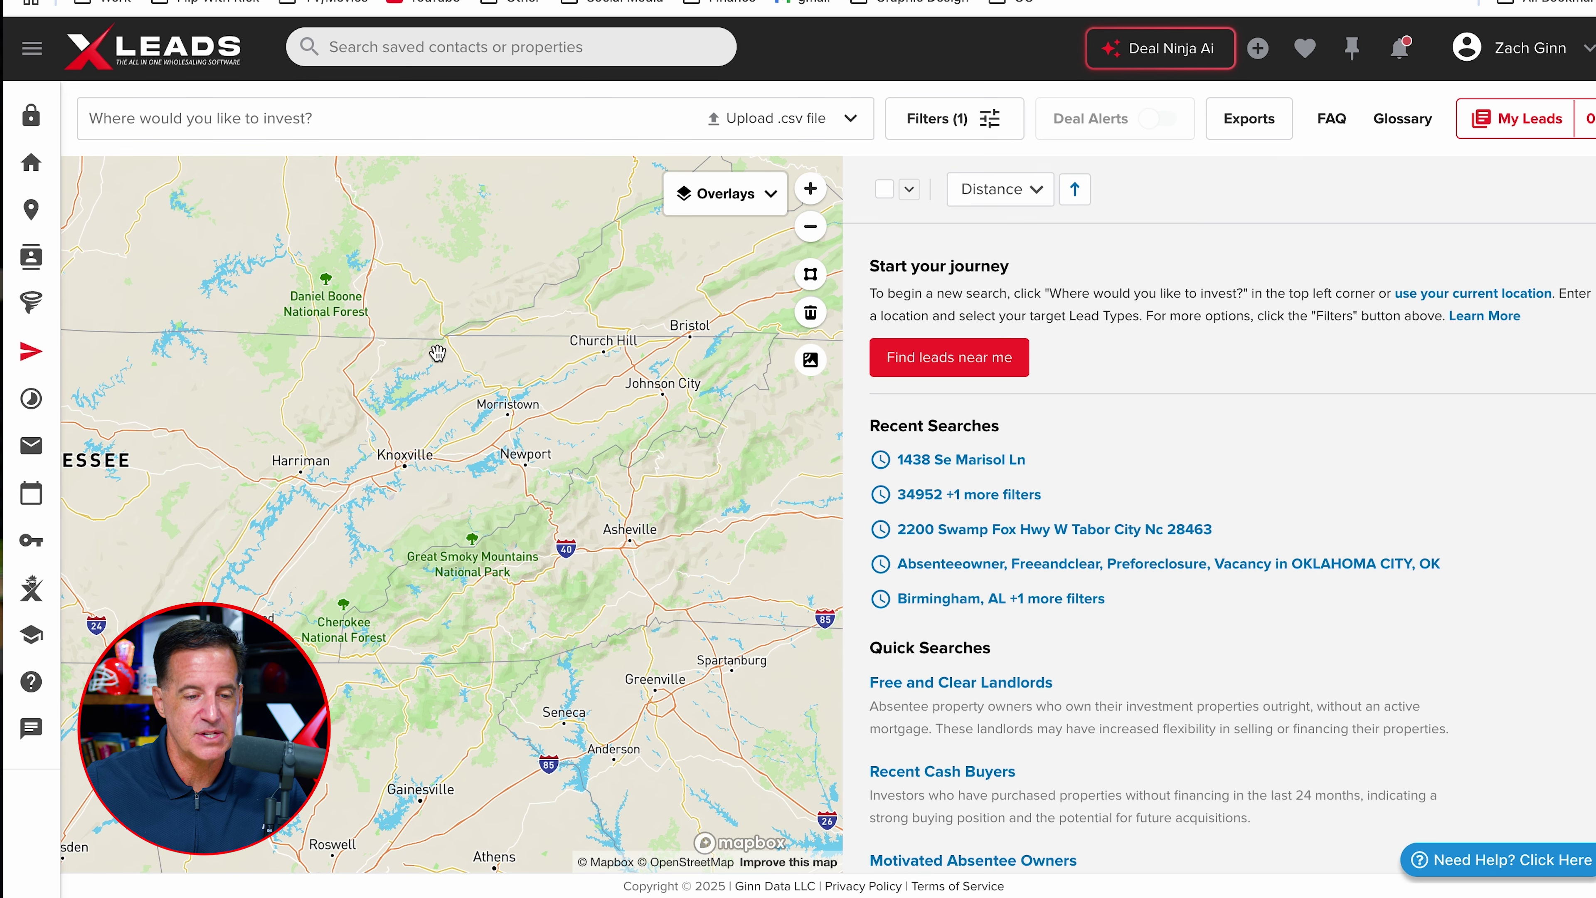
Search for property leads in the city of Charleston, SC and show them on the map.
click(168, 118)
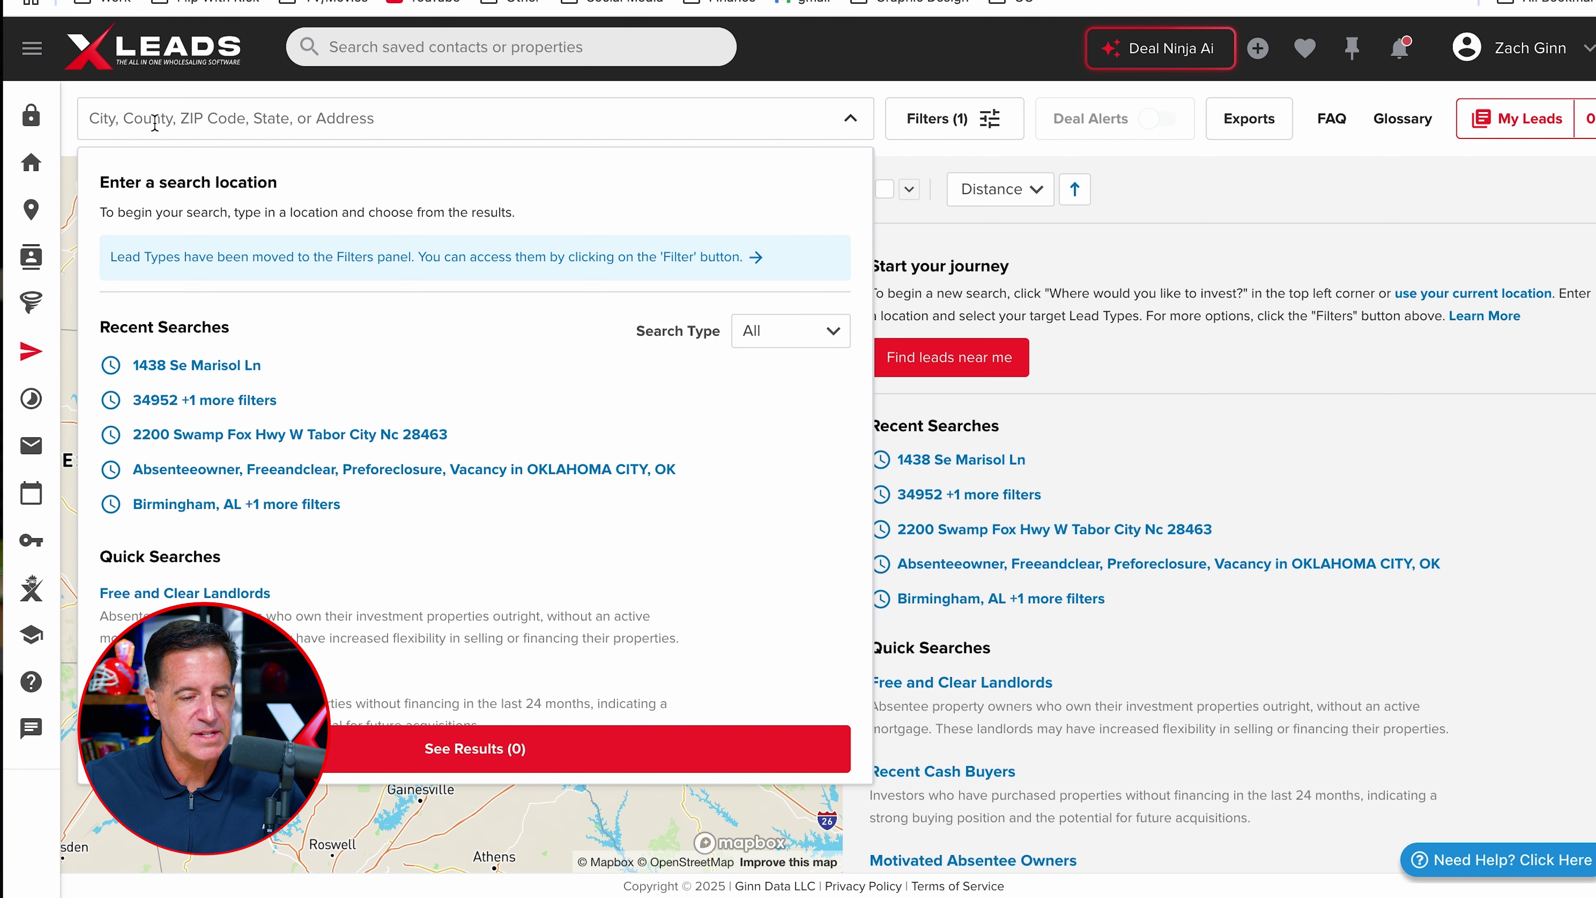
text(cha)
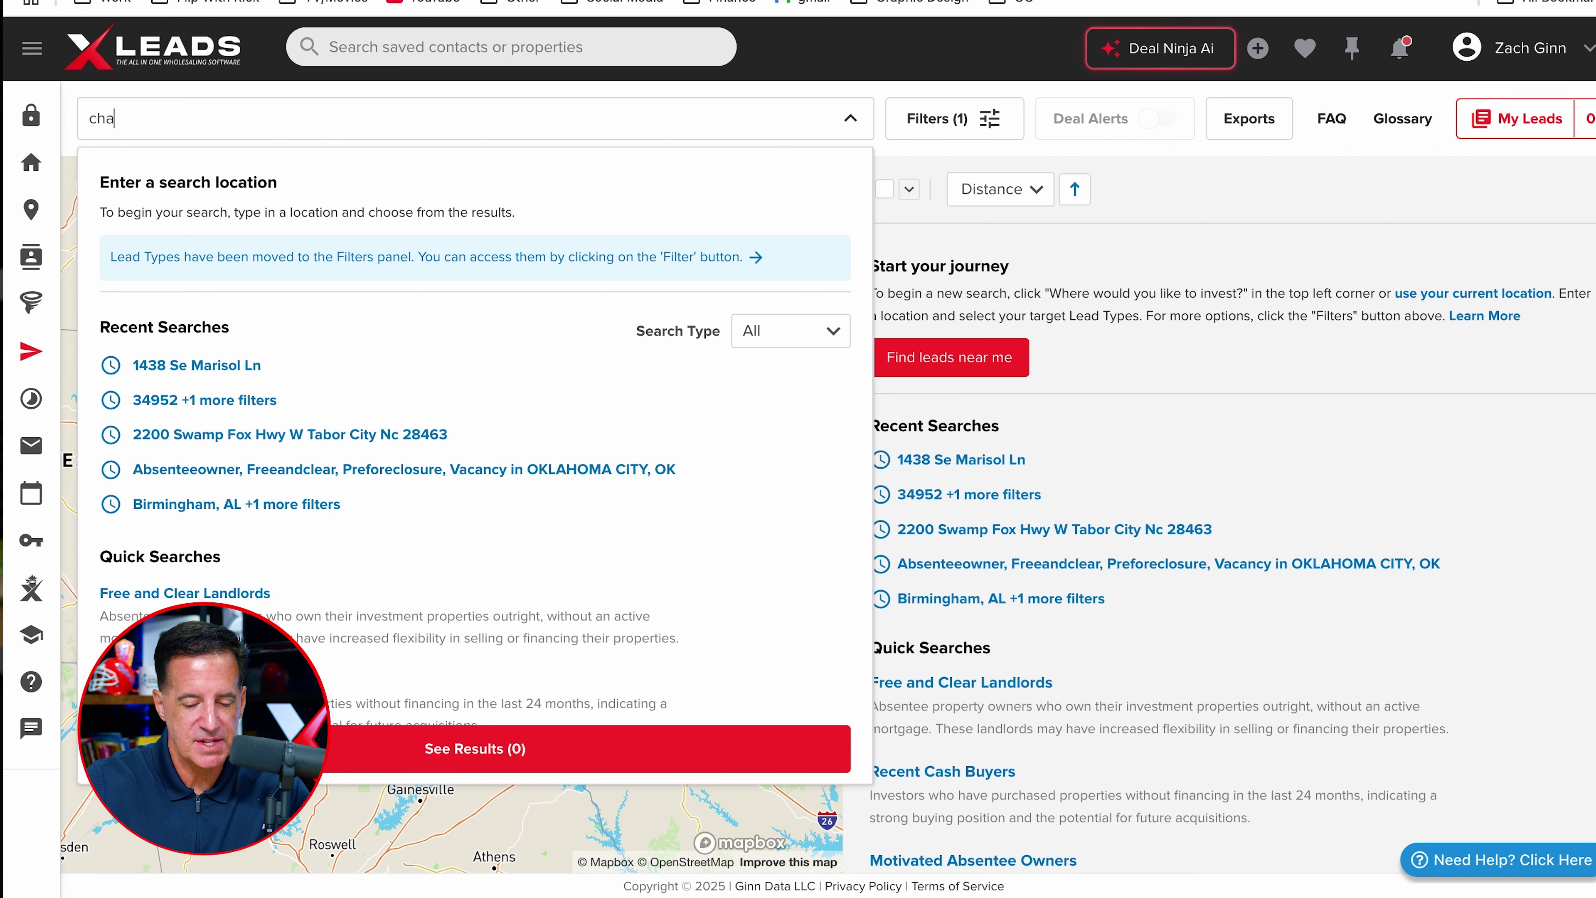
text(rleston)
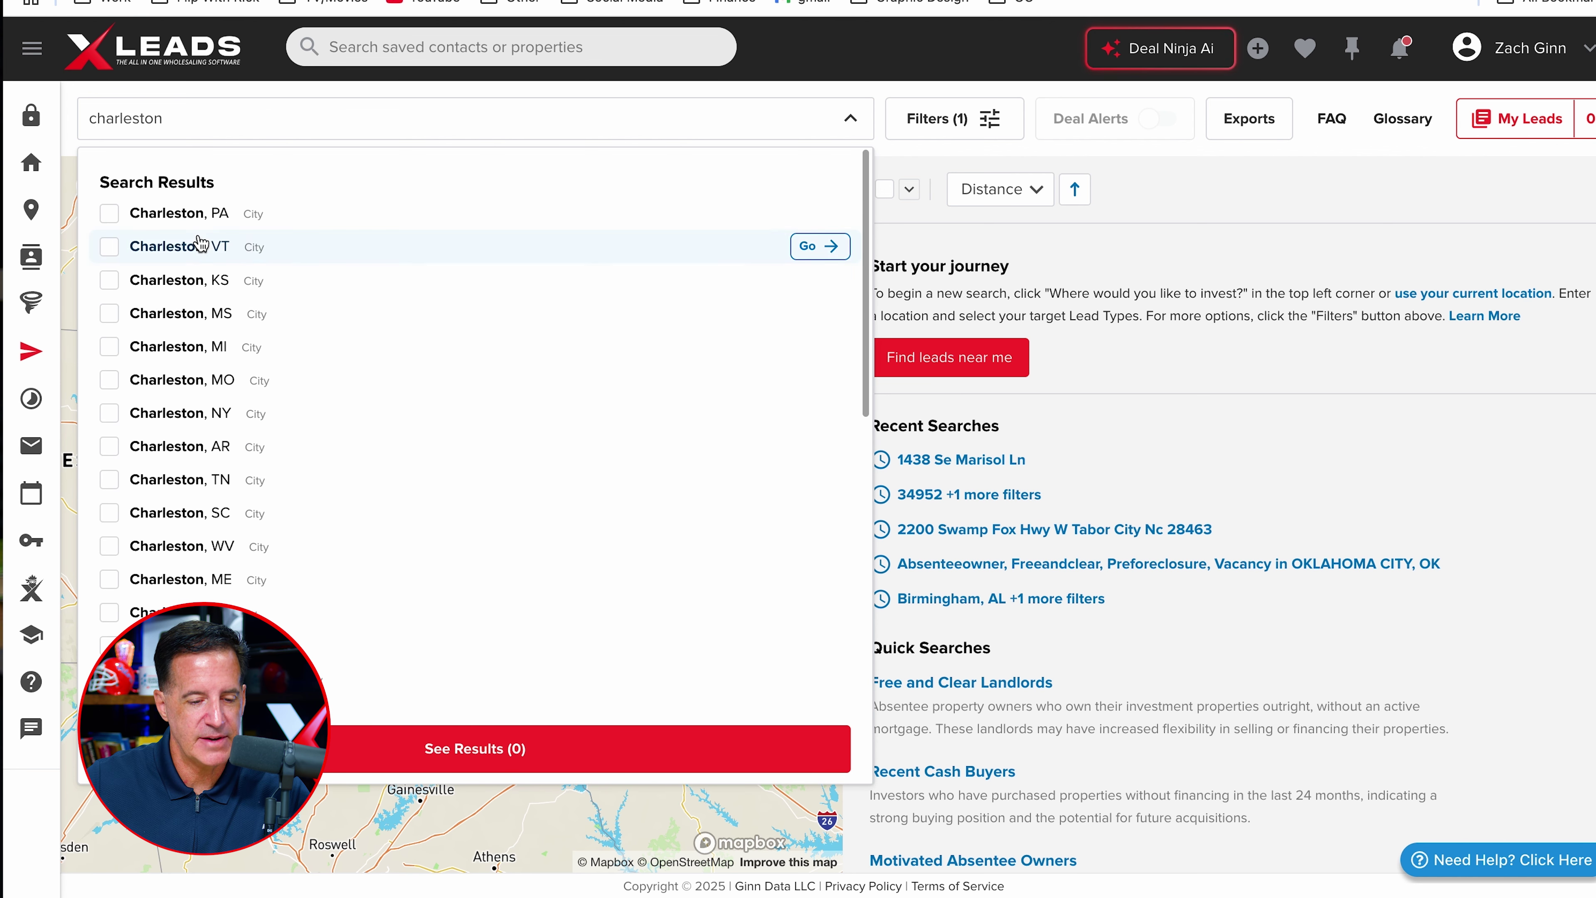
click(110, 521)
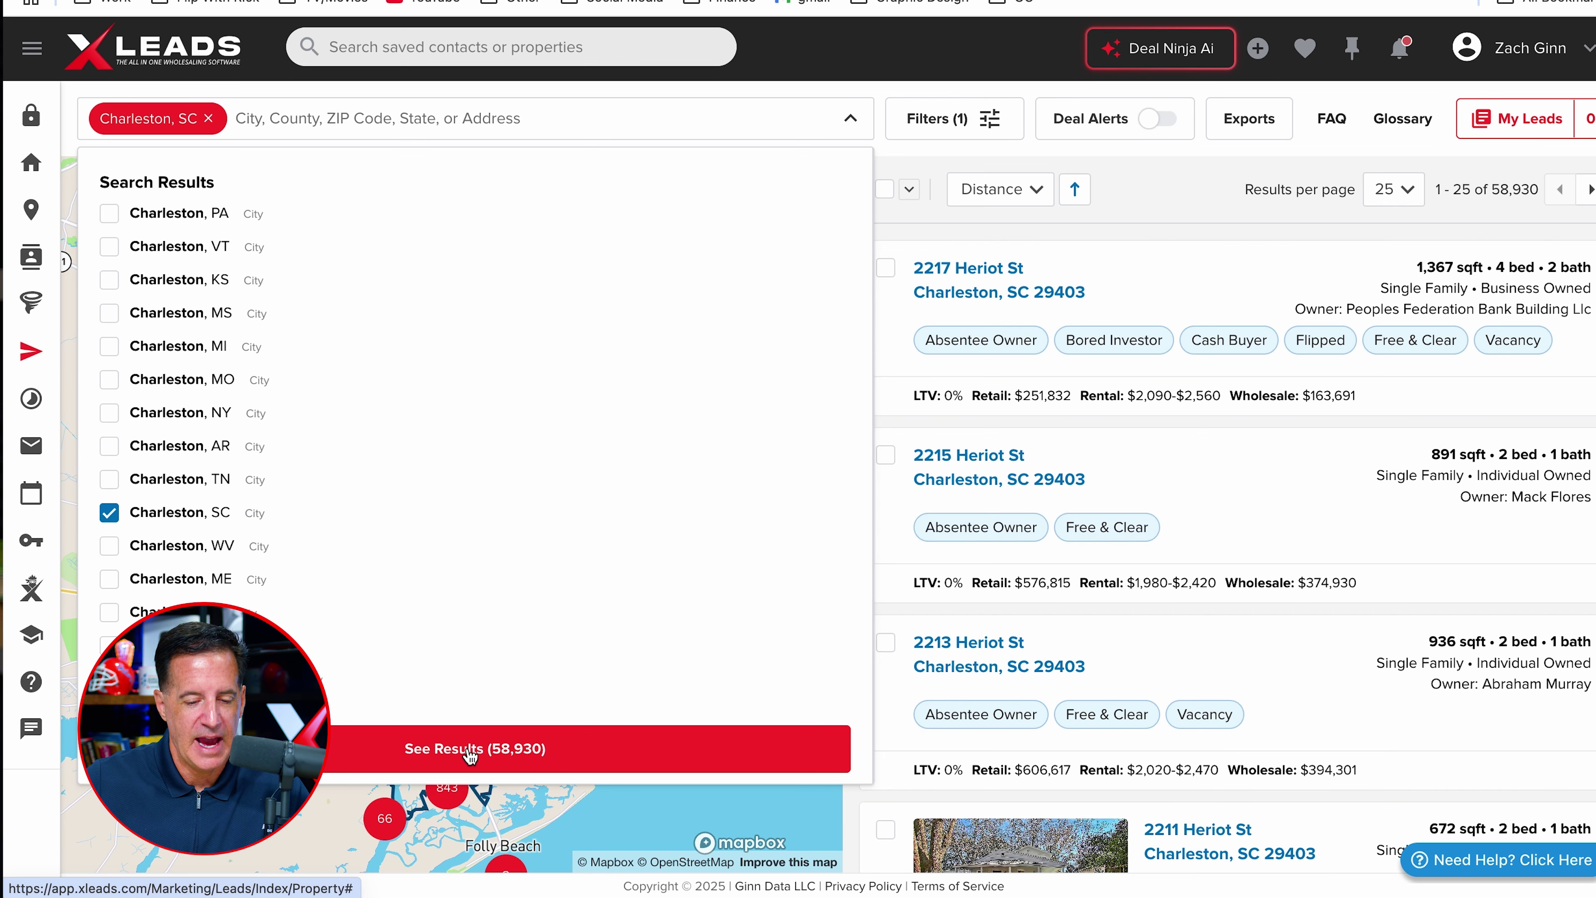
click(471, 752)
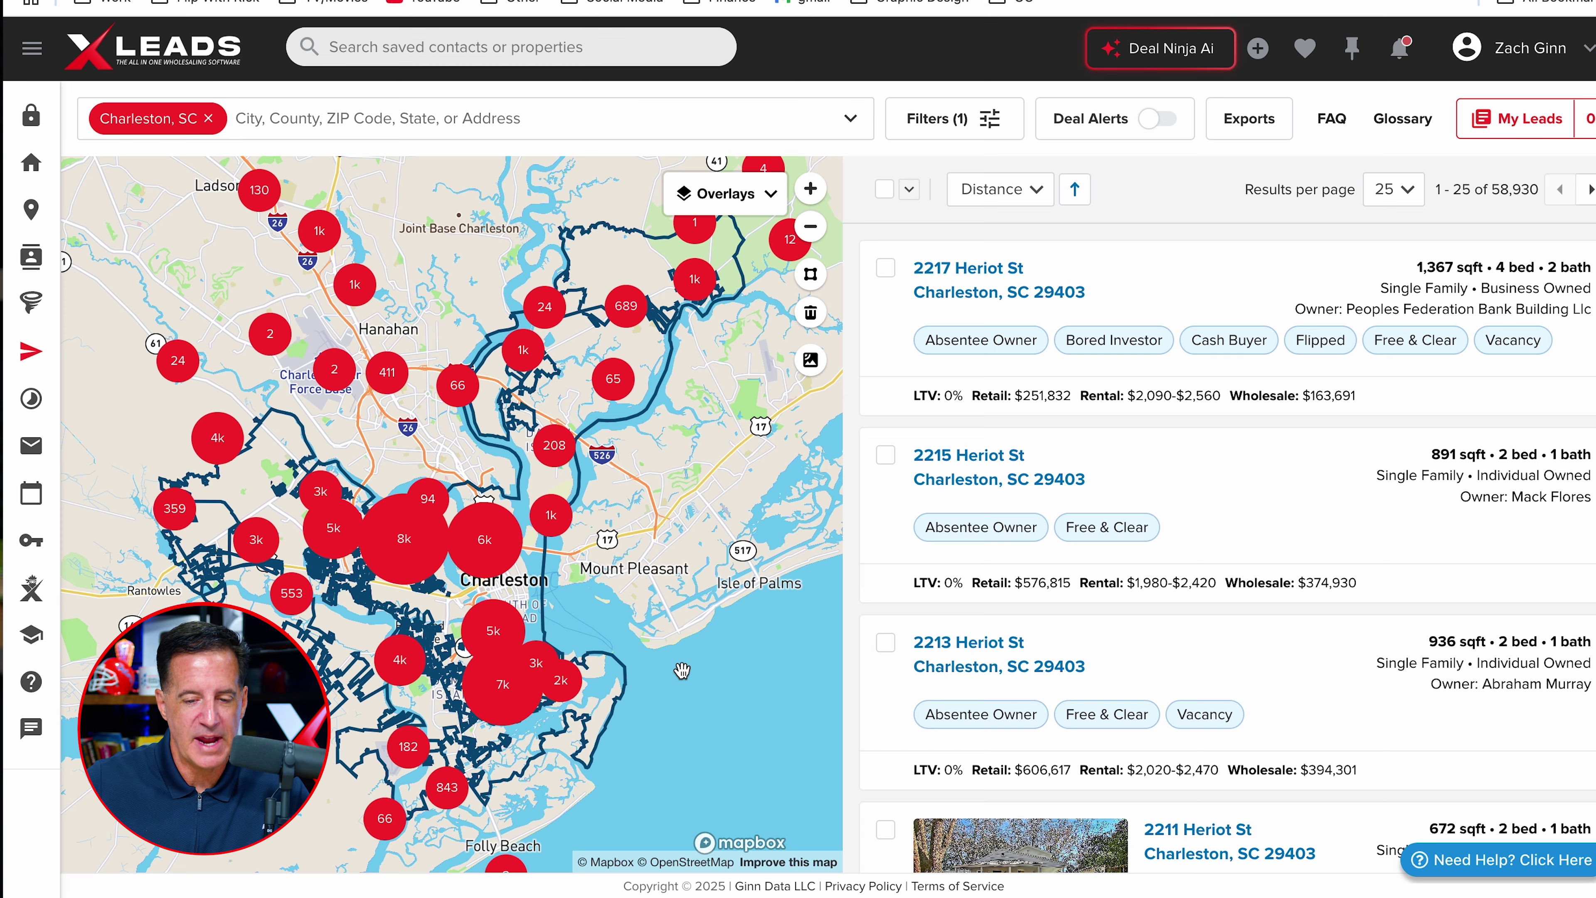
scroll(680, 670, up, 1)
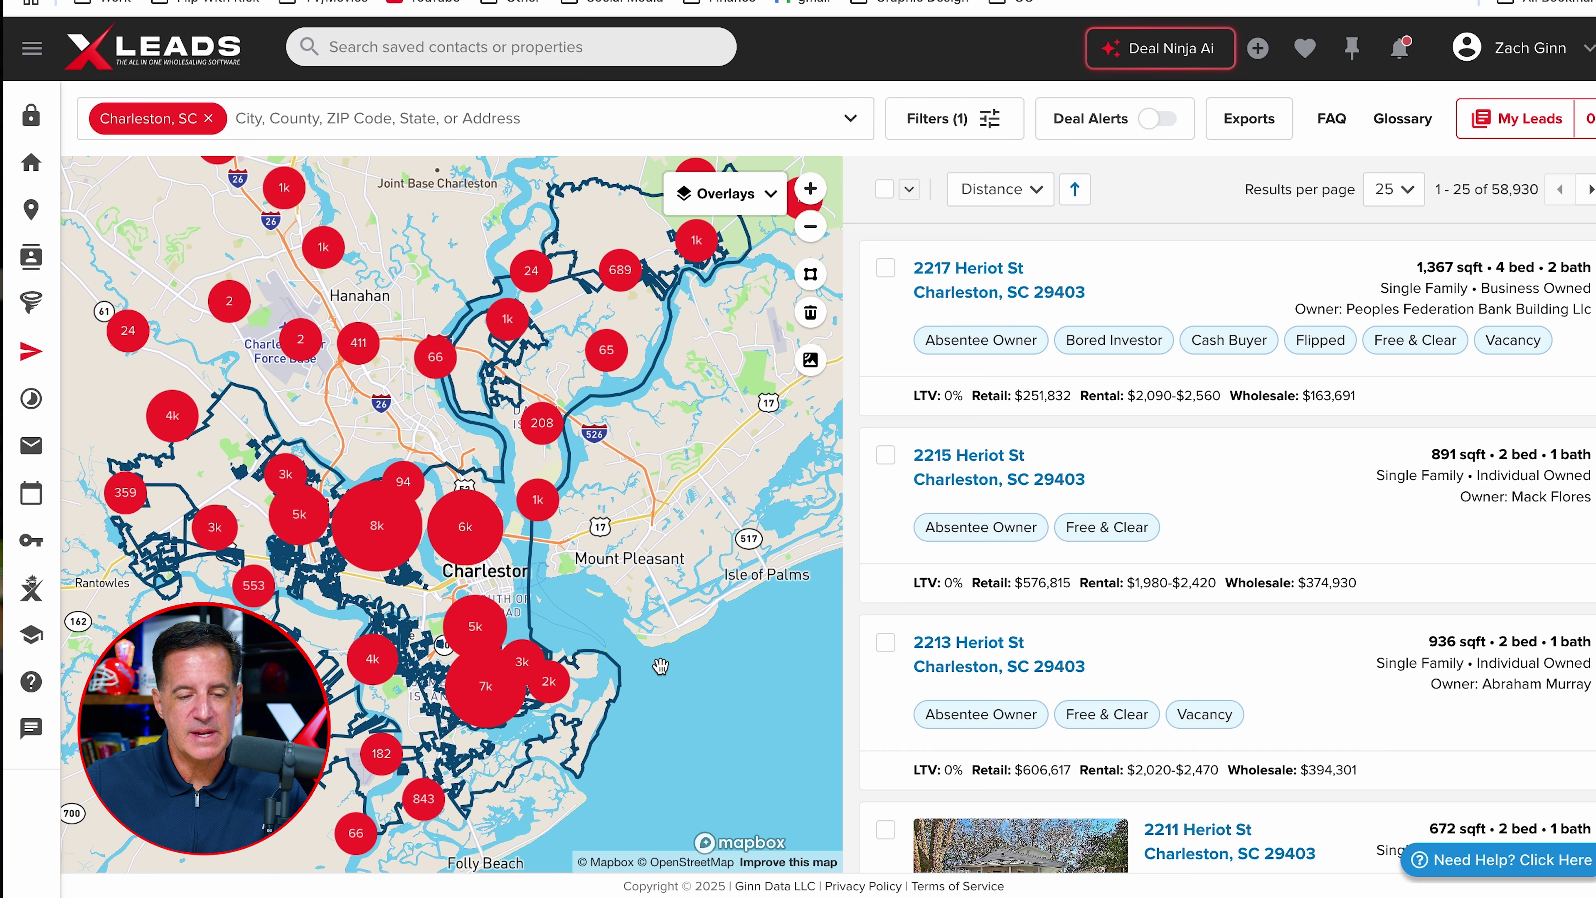
Remove the Condo and Other property types from the residential property filters.
click(961, 122)
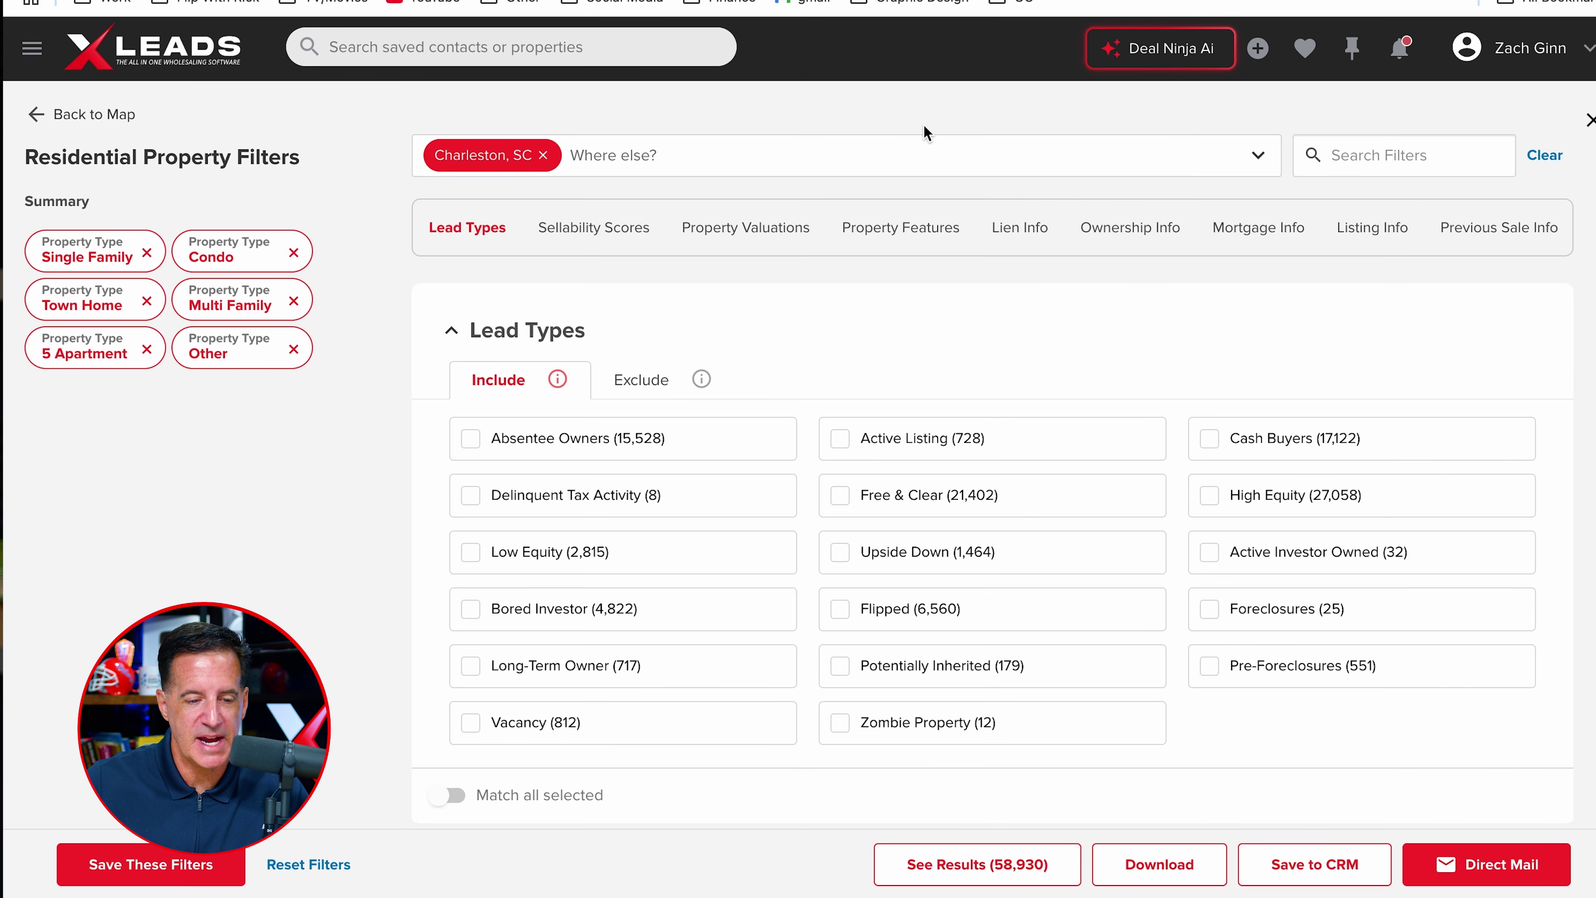
click(293, 252)
click(146, 348)
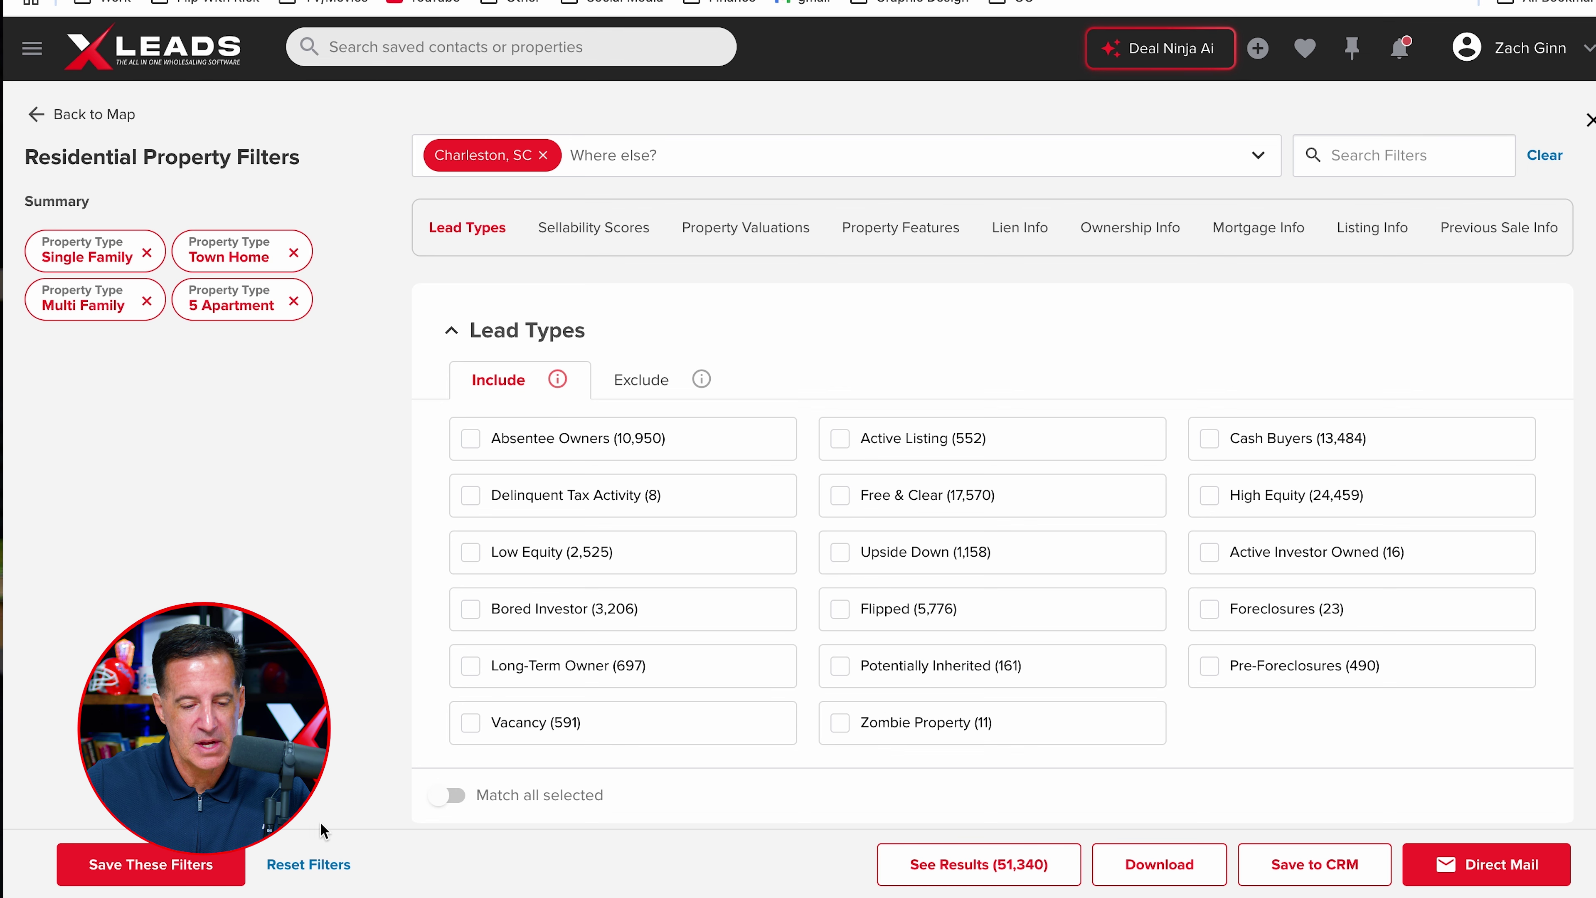
Save the current filters as a new search with Deal Alerts enabled, and show the matching leads.
click(173, 867)
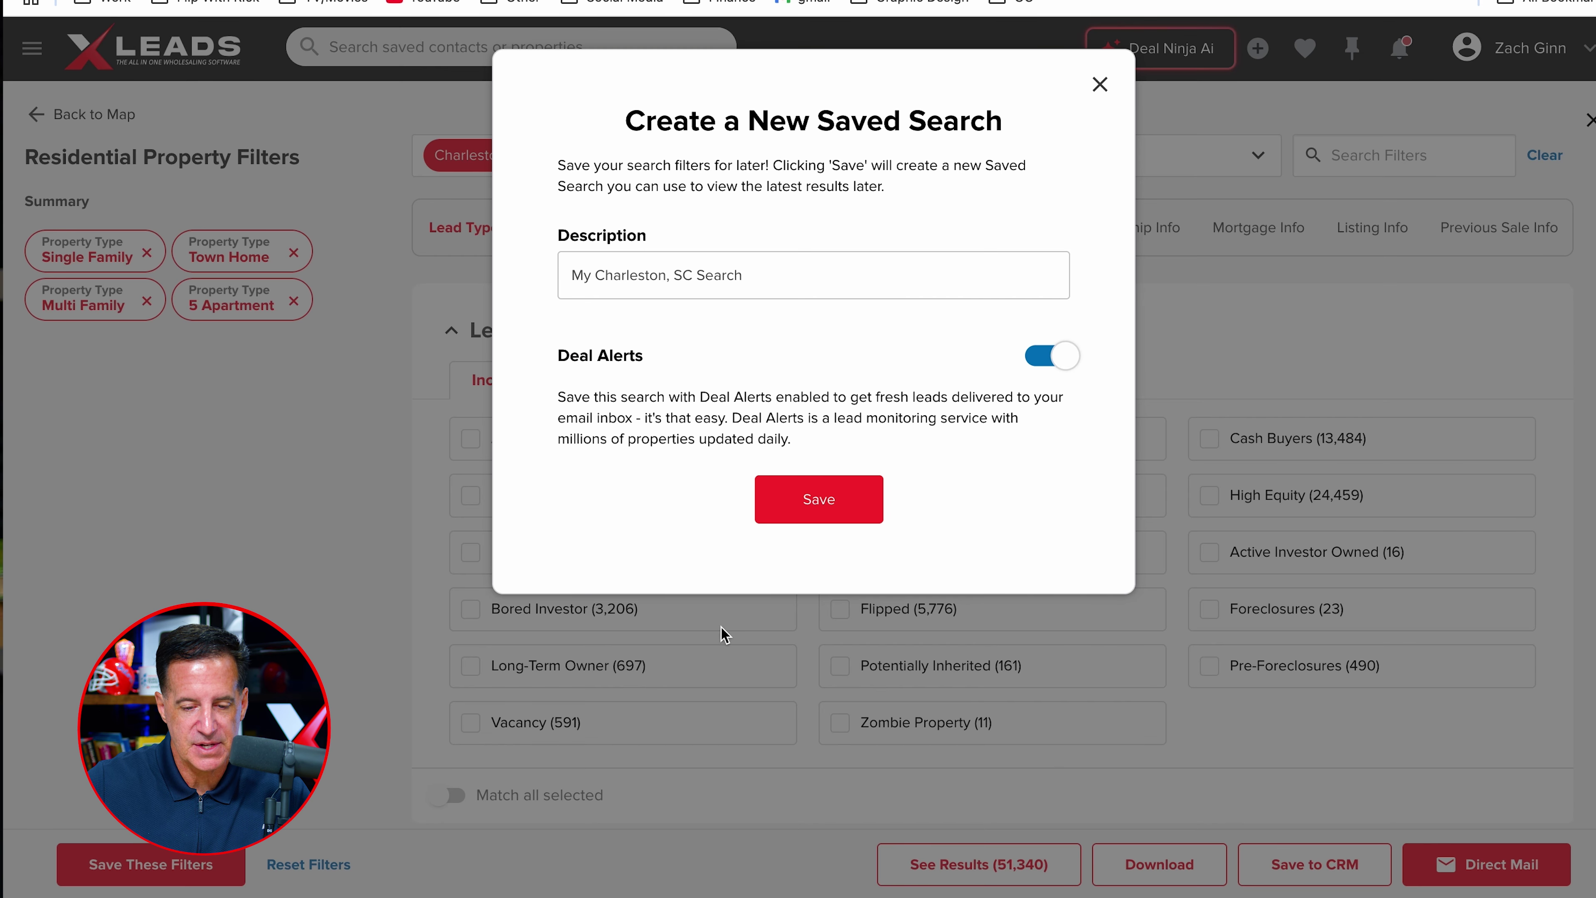
click(805, 507)
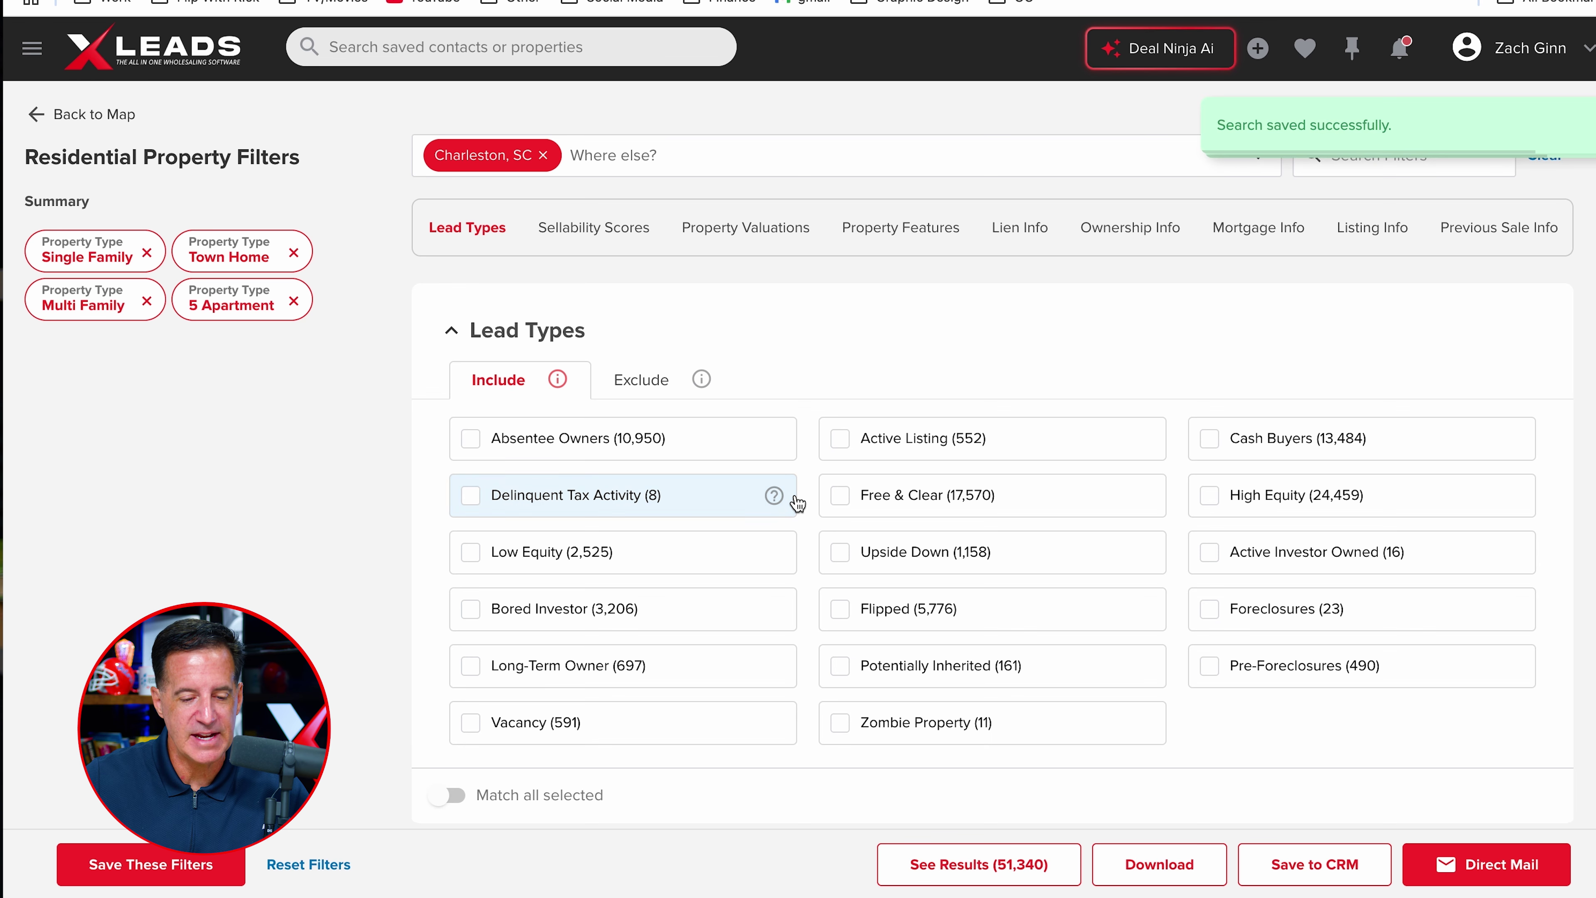
click(947, 866)
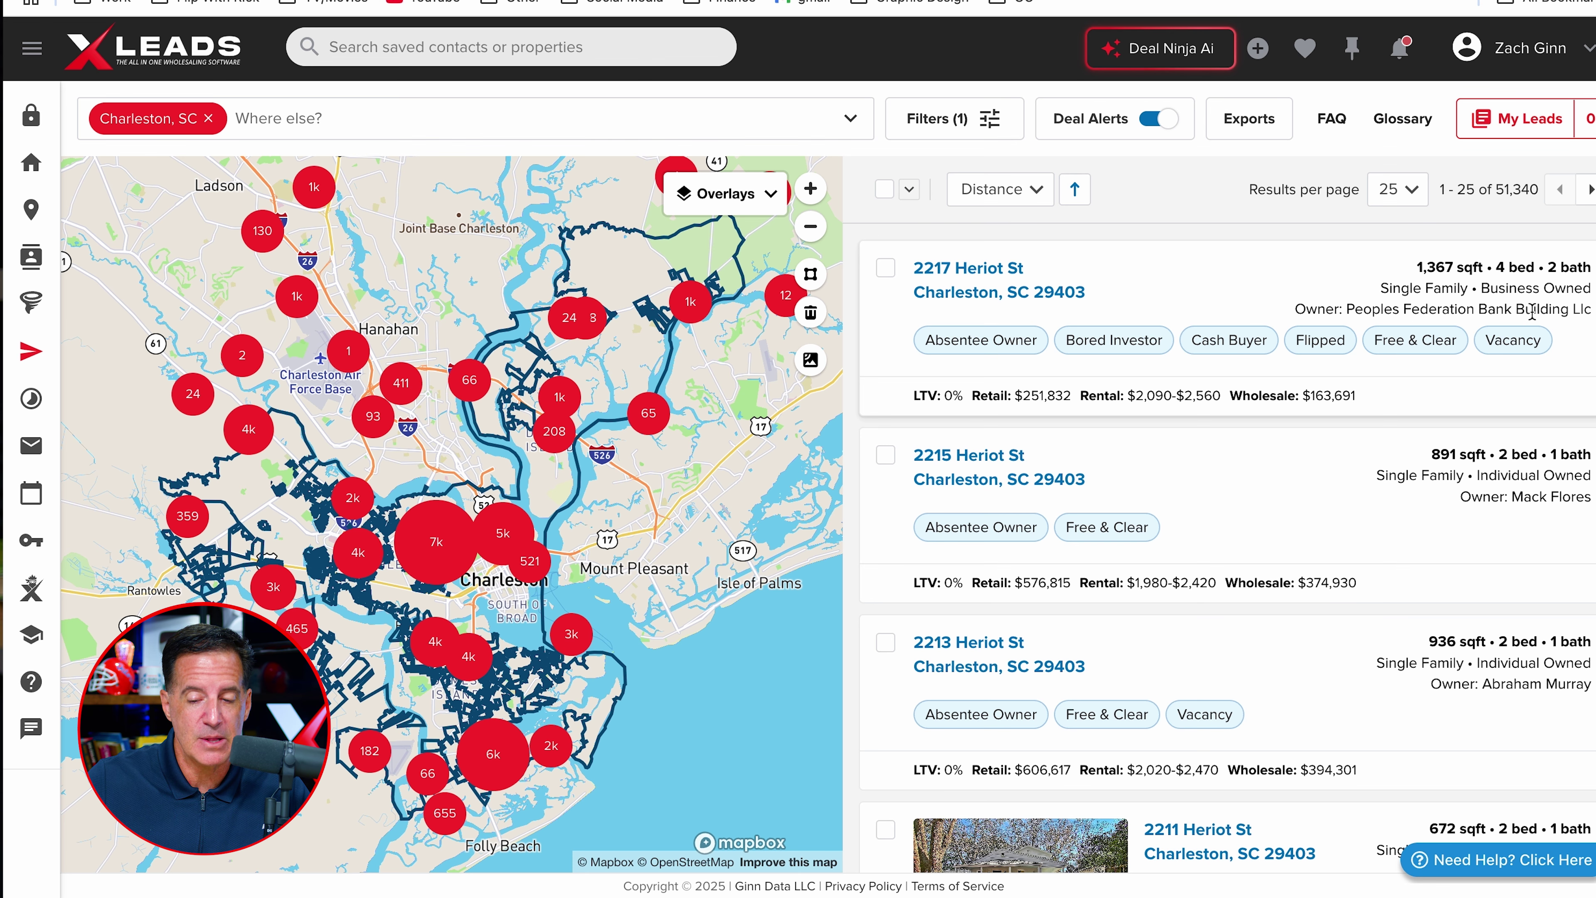
Browse the Charleston lead results and open the 1,980 sqft, four-bedroom single-family property owned by a business.
scroll(1442, 403, down, 3)
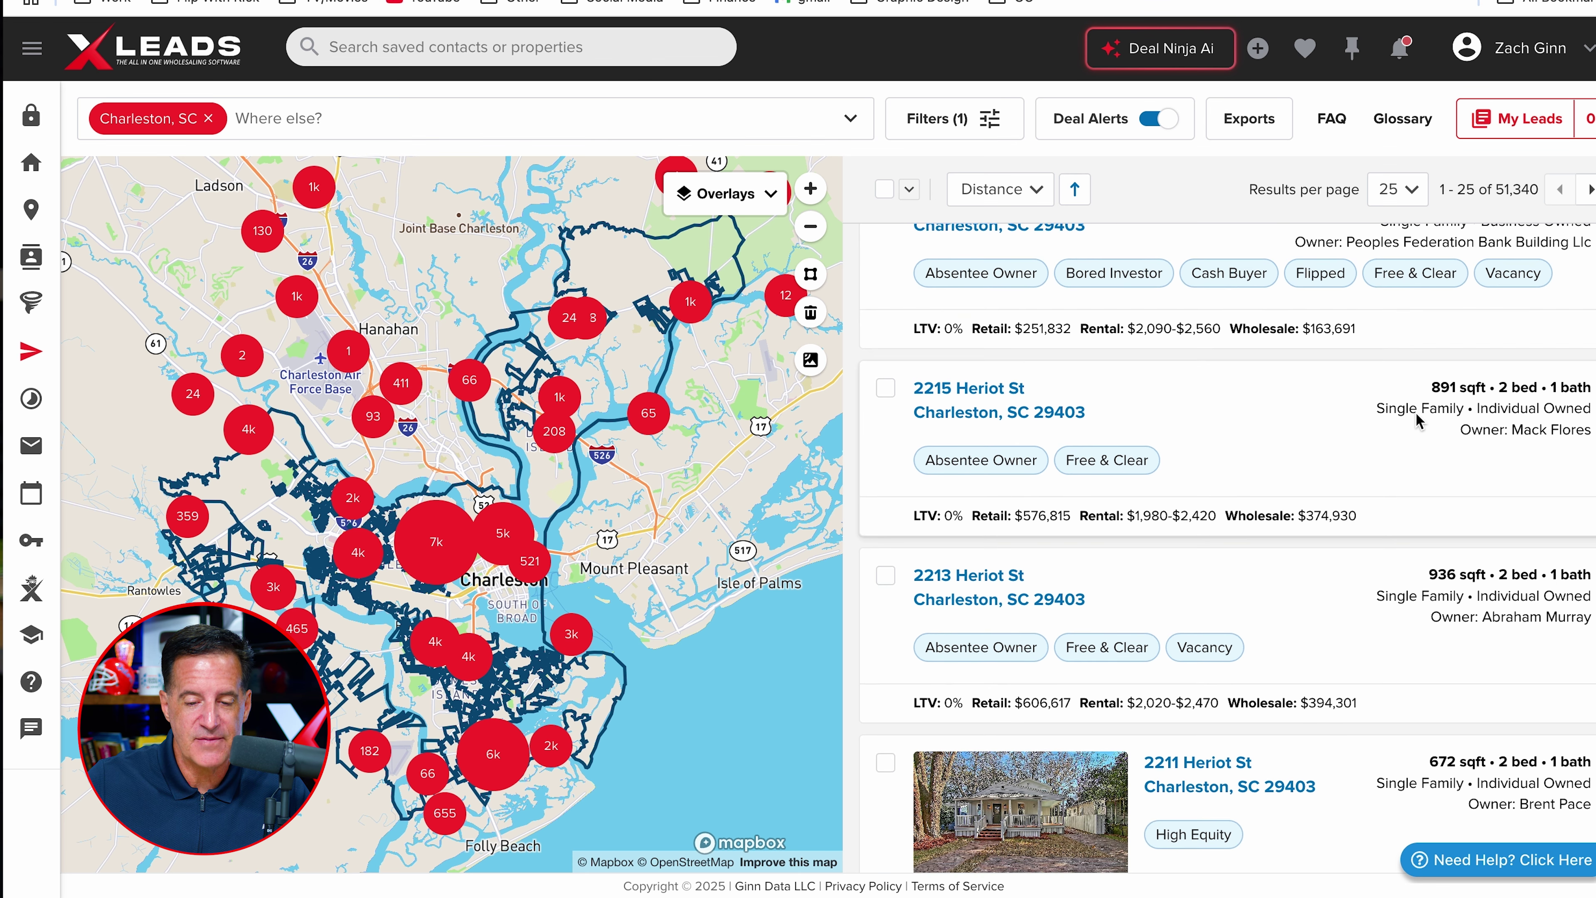
scroll(1417, 421, down, 5)
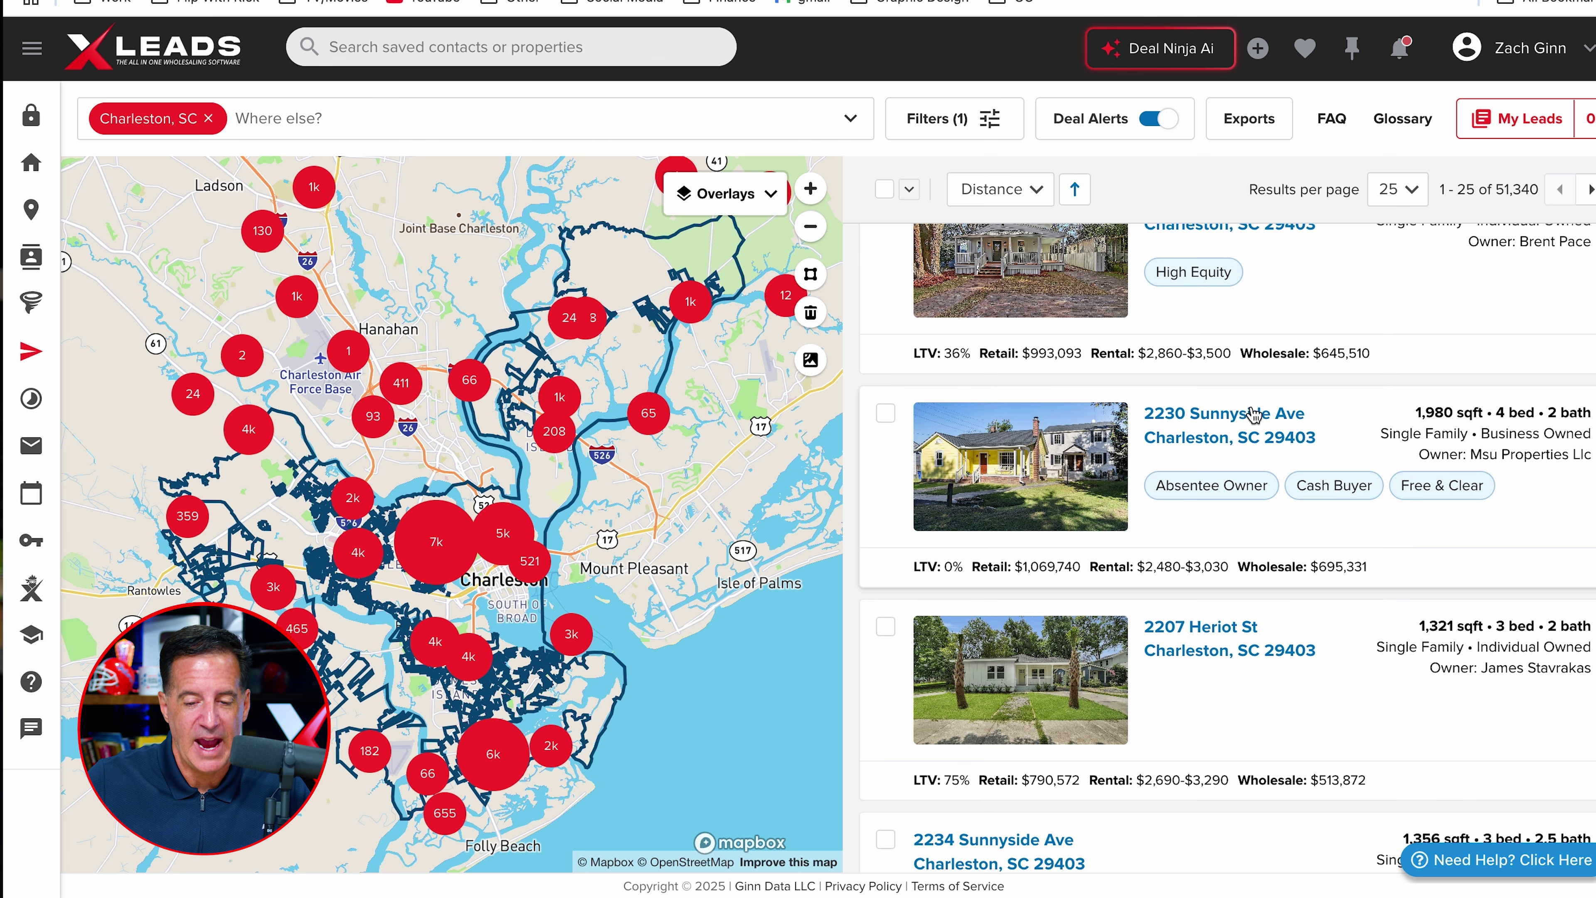
scroll(1207, 422, up, 2)
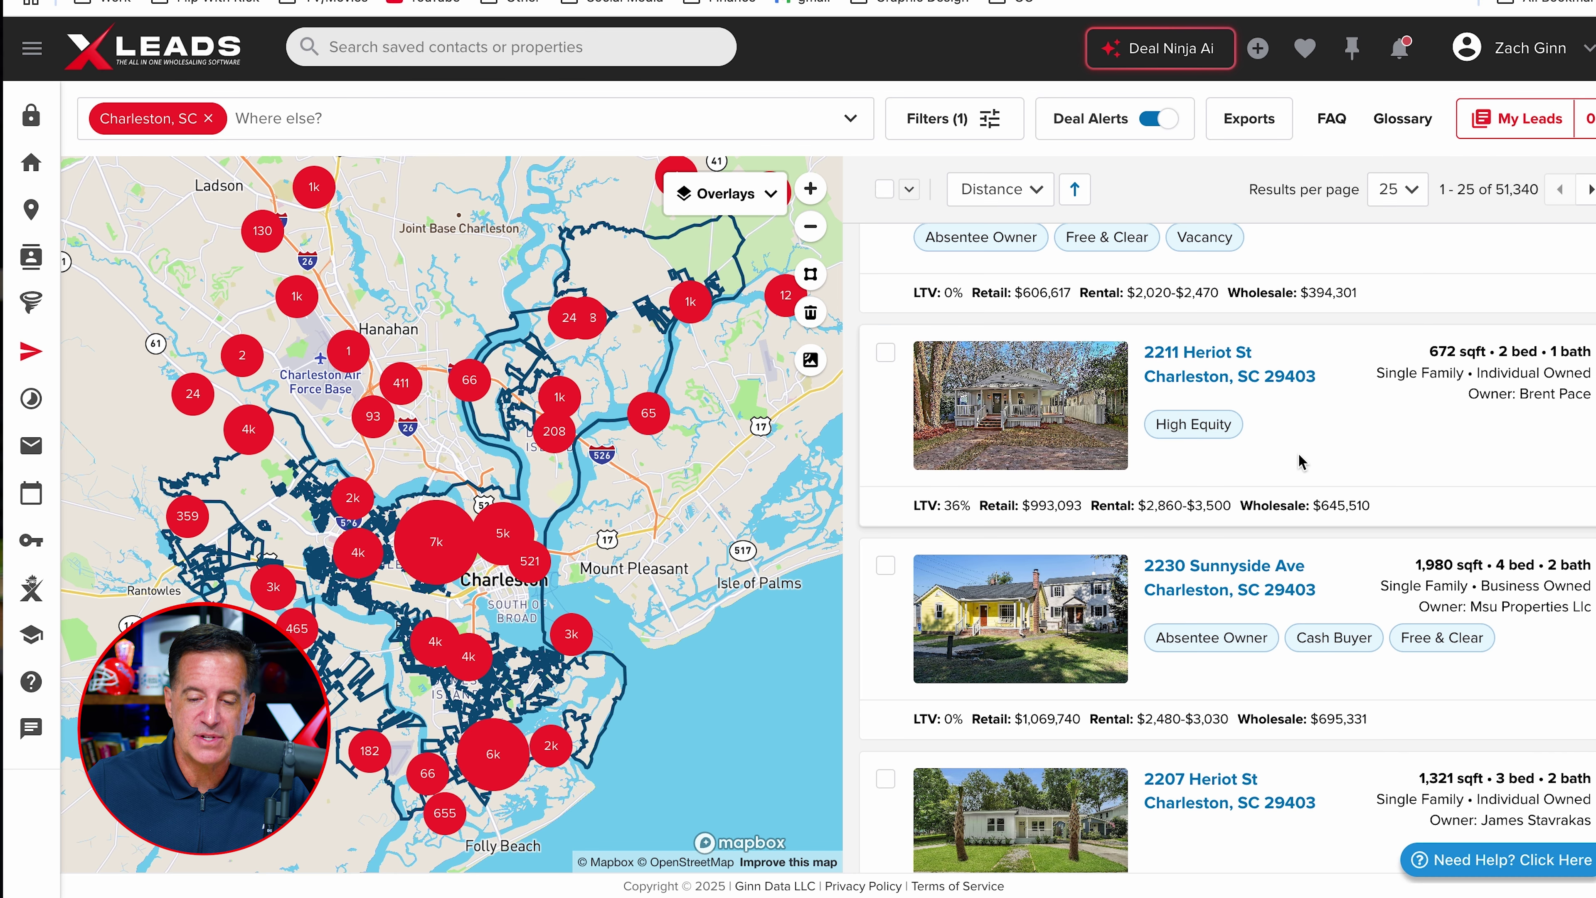
scroll(1320, 497, up, 5)
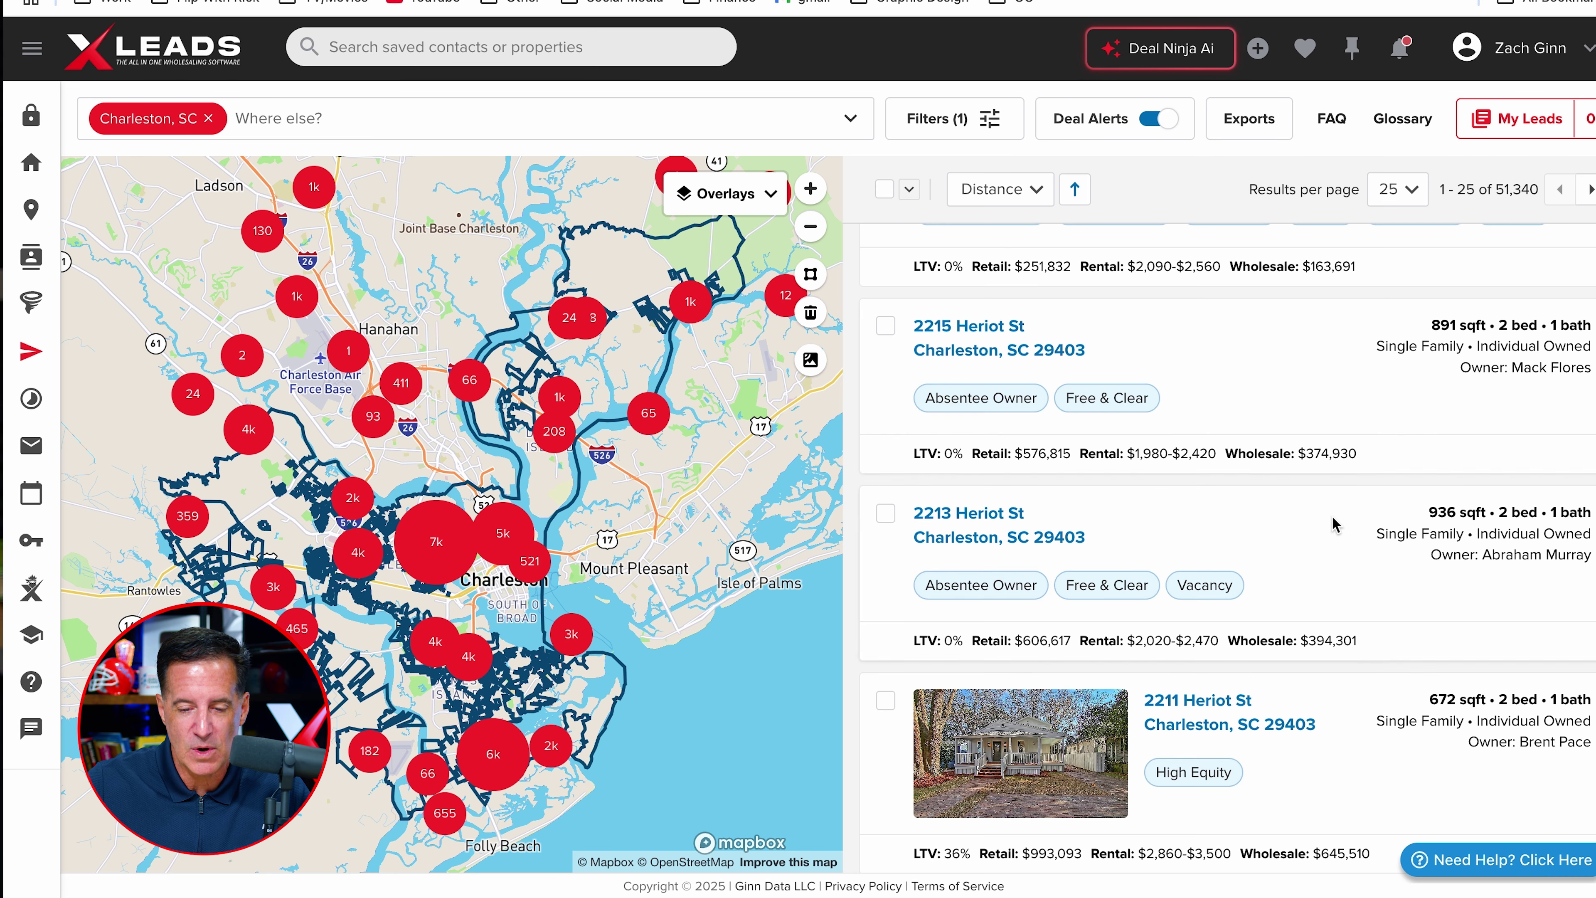
scroll(1335, 530, up, 2)
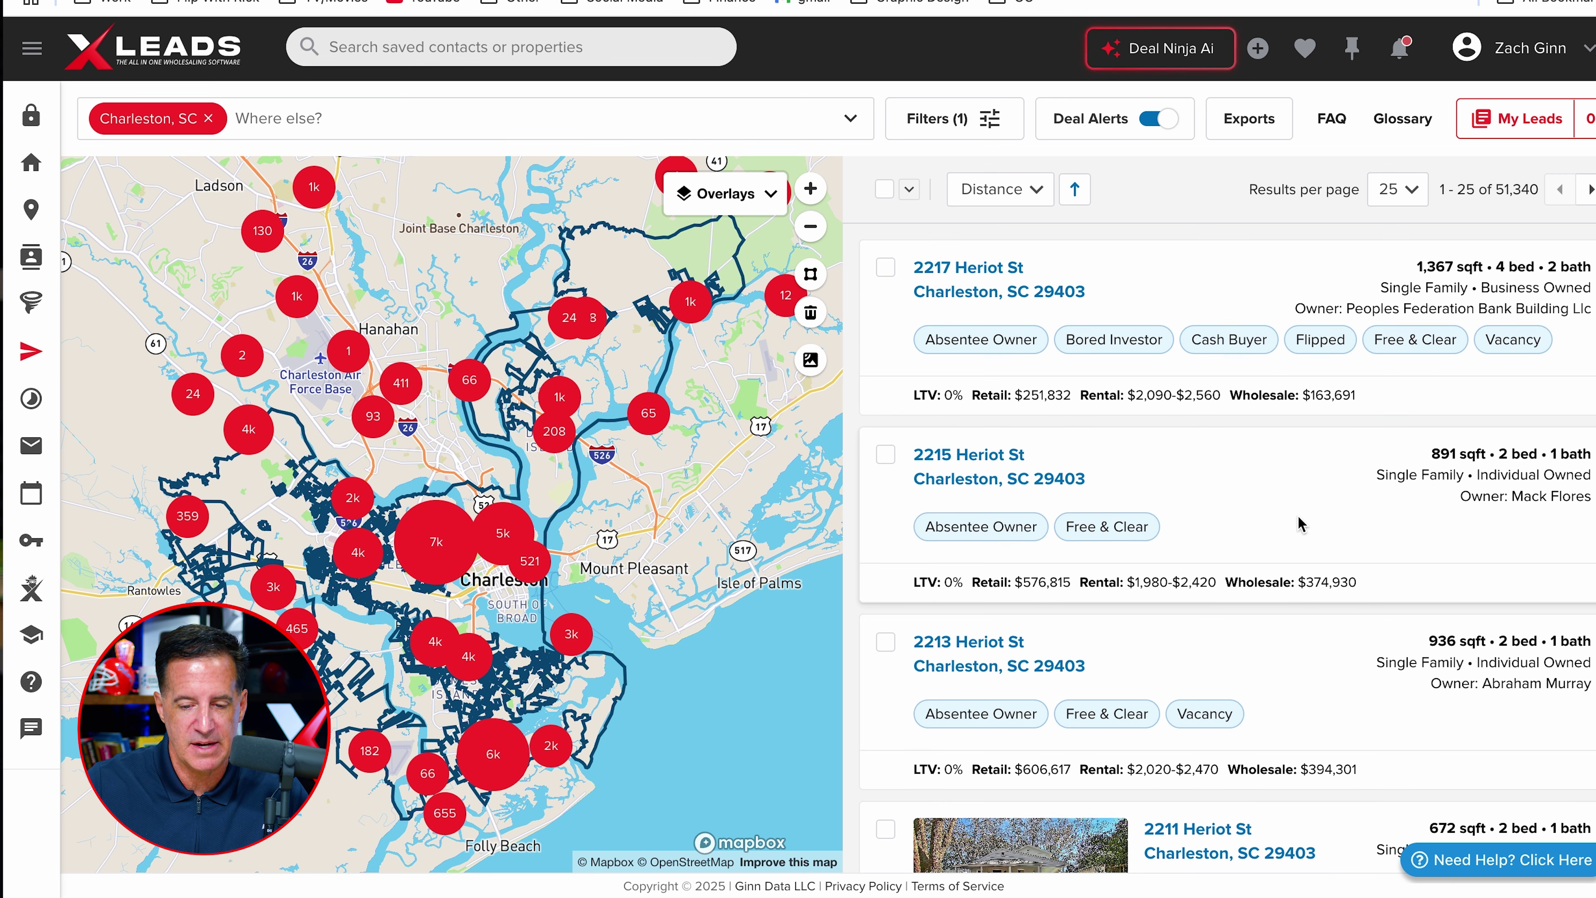
scroll(1296, 522, down, 10)
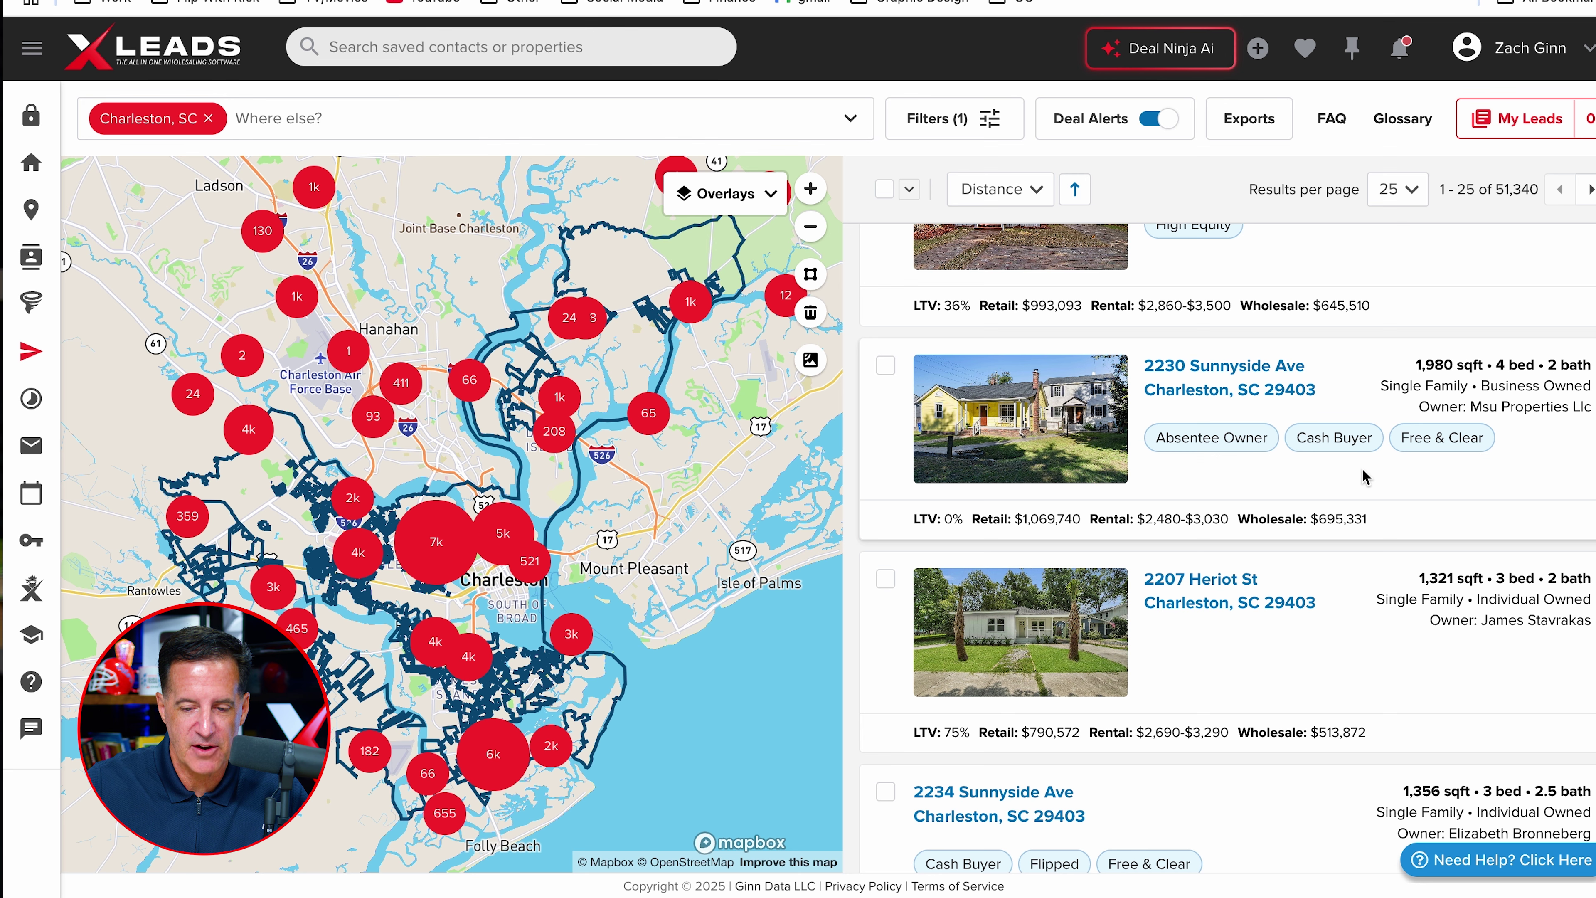
click(1220, 376)
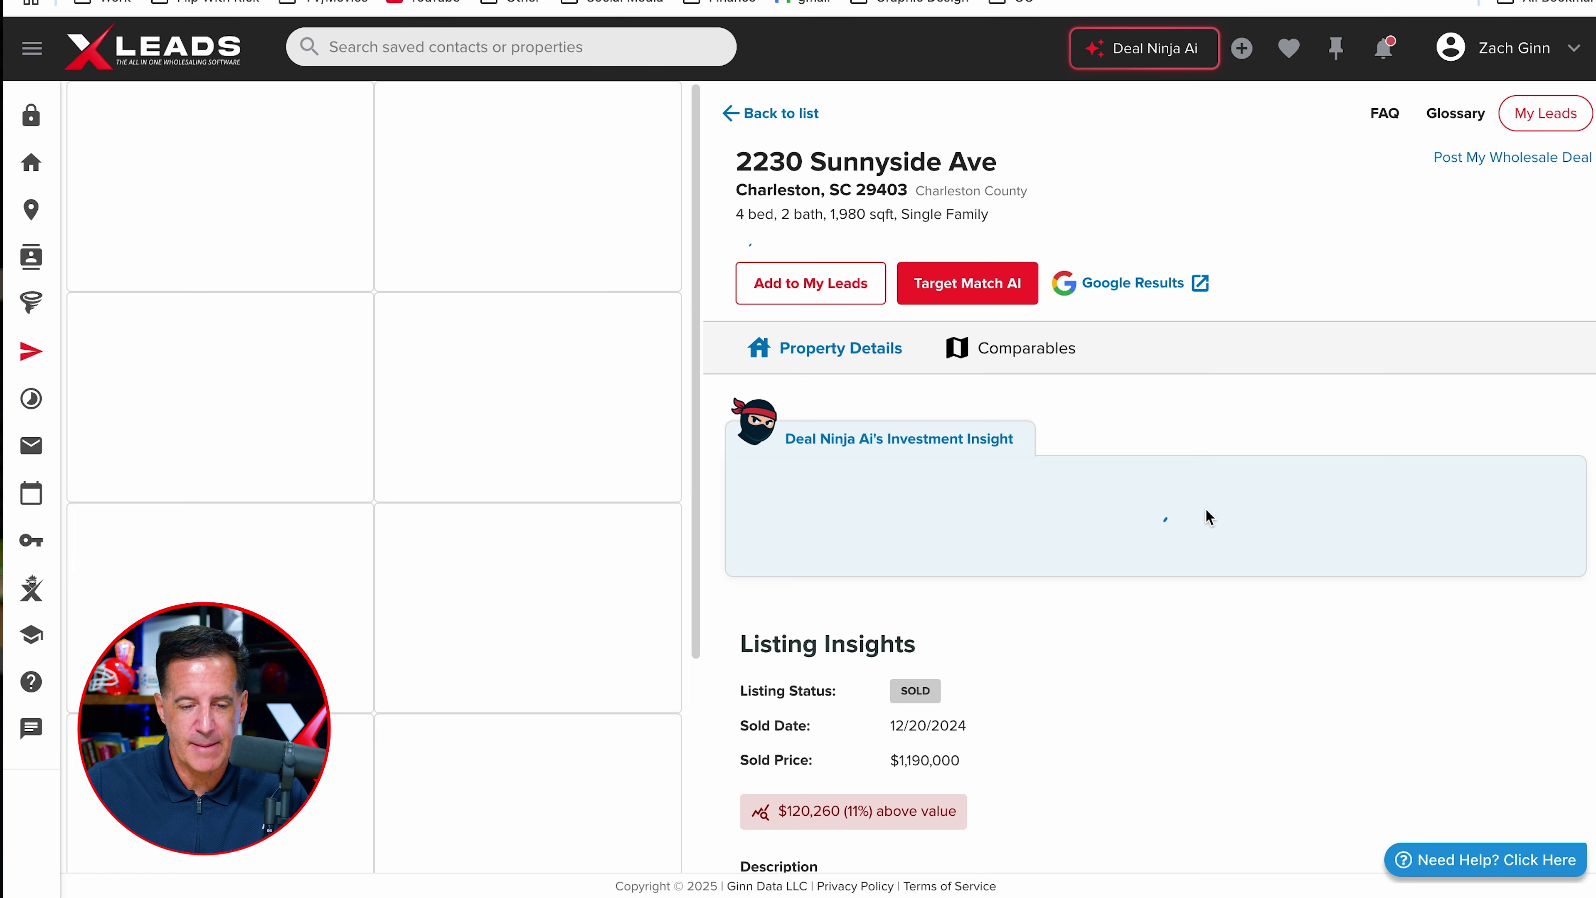
Examine the property's listing insights, including its sale status, description and MLS information.
scroll(1204, 517, down, 5)
scroll(1204, 519, up, 1)
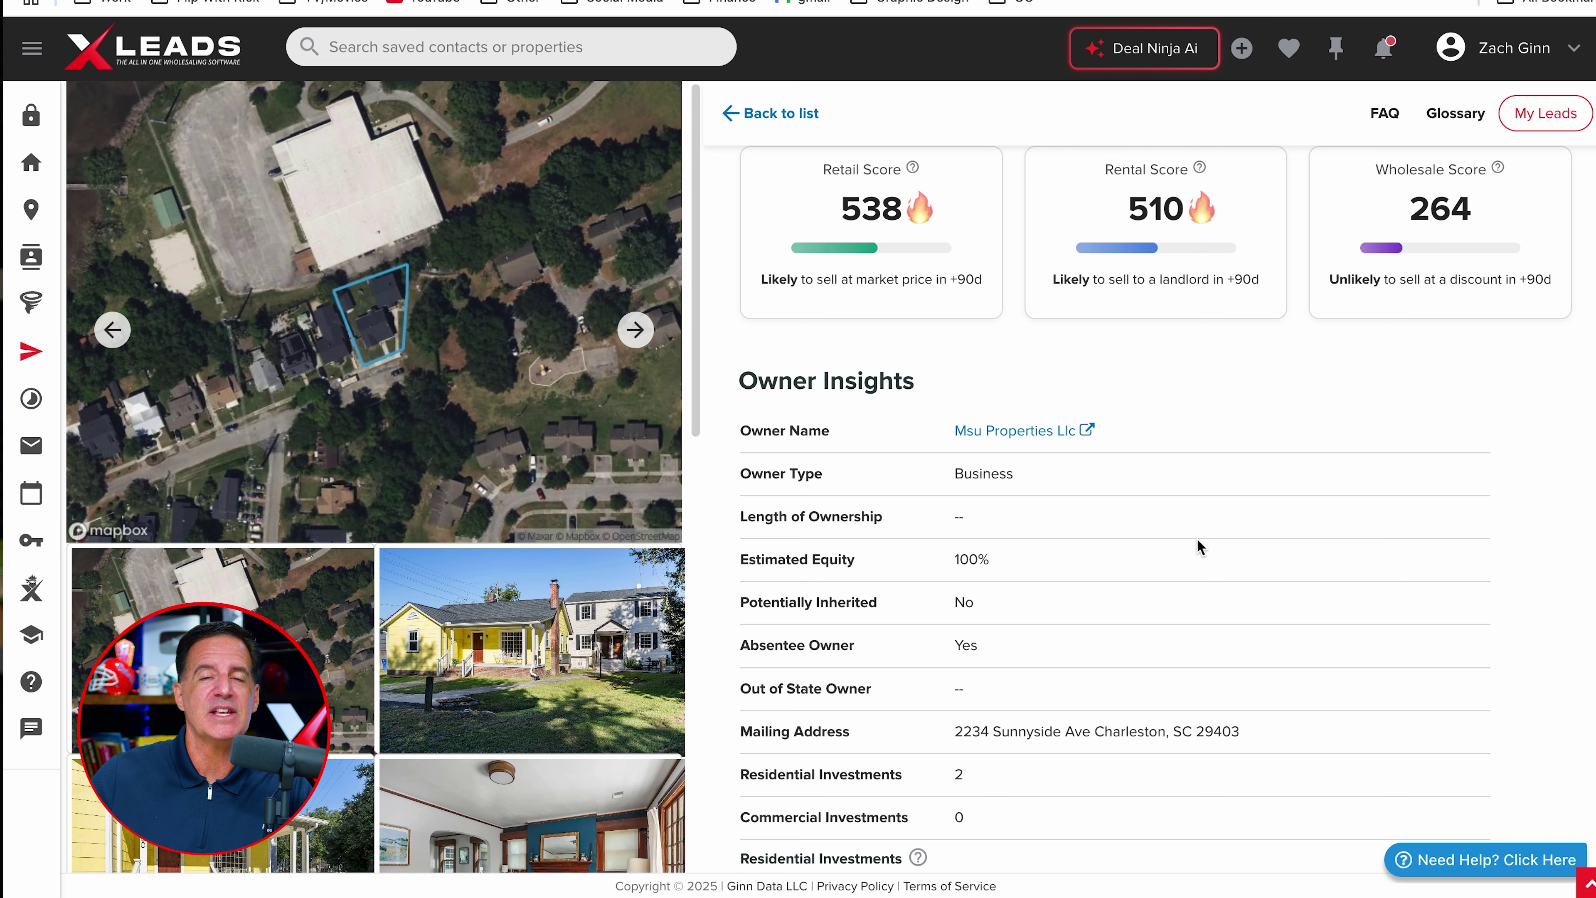
scroll(1213, 535, up, 10)
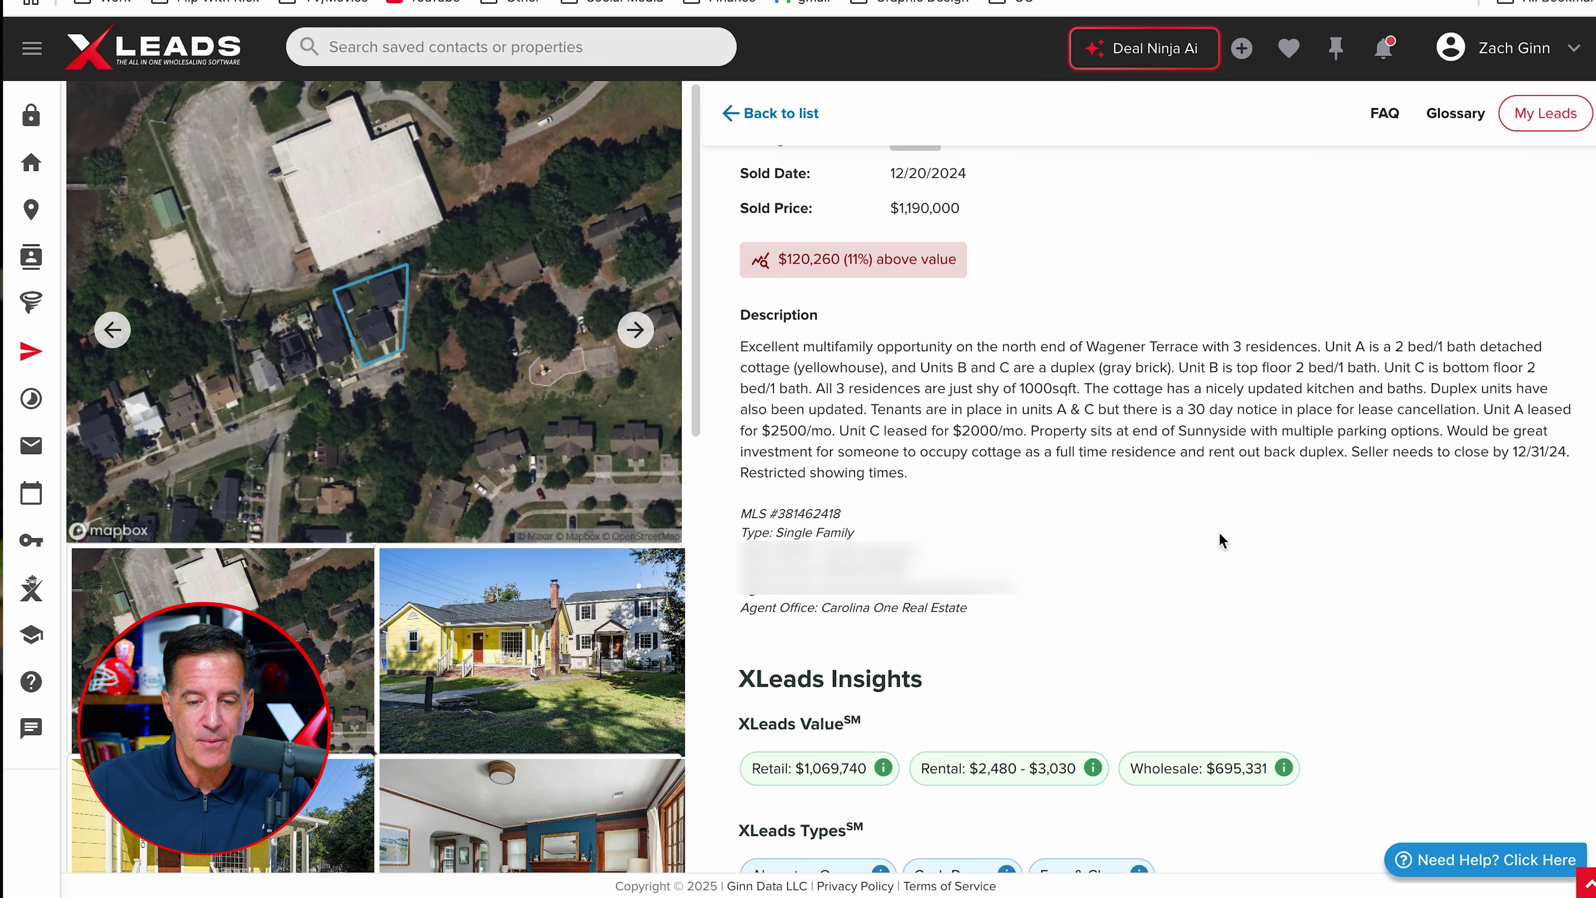
scroll(1215, 546, down, 1)
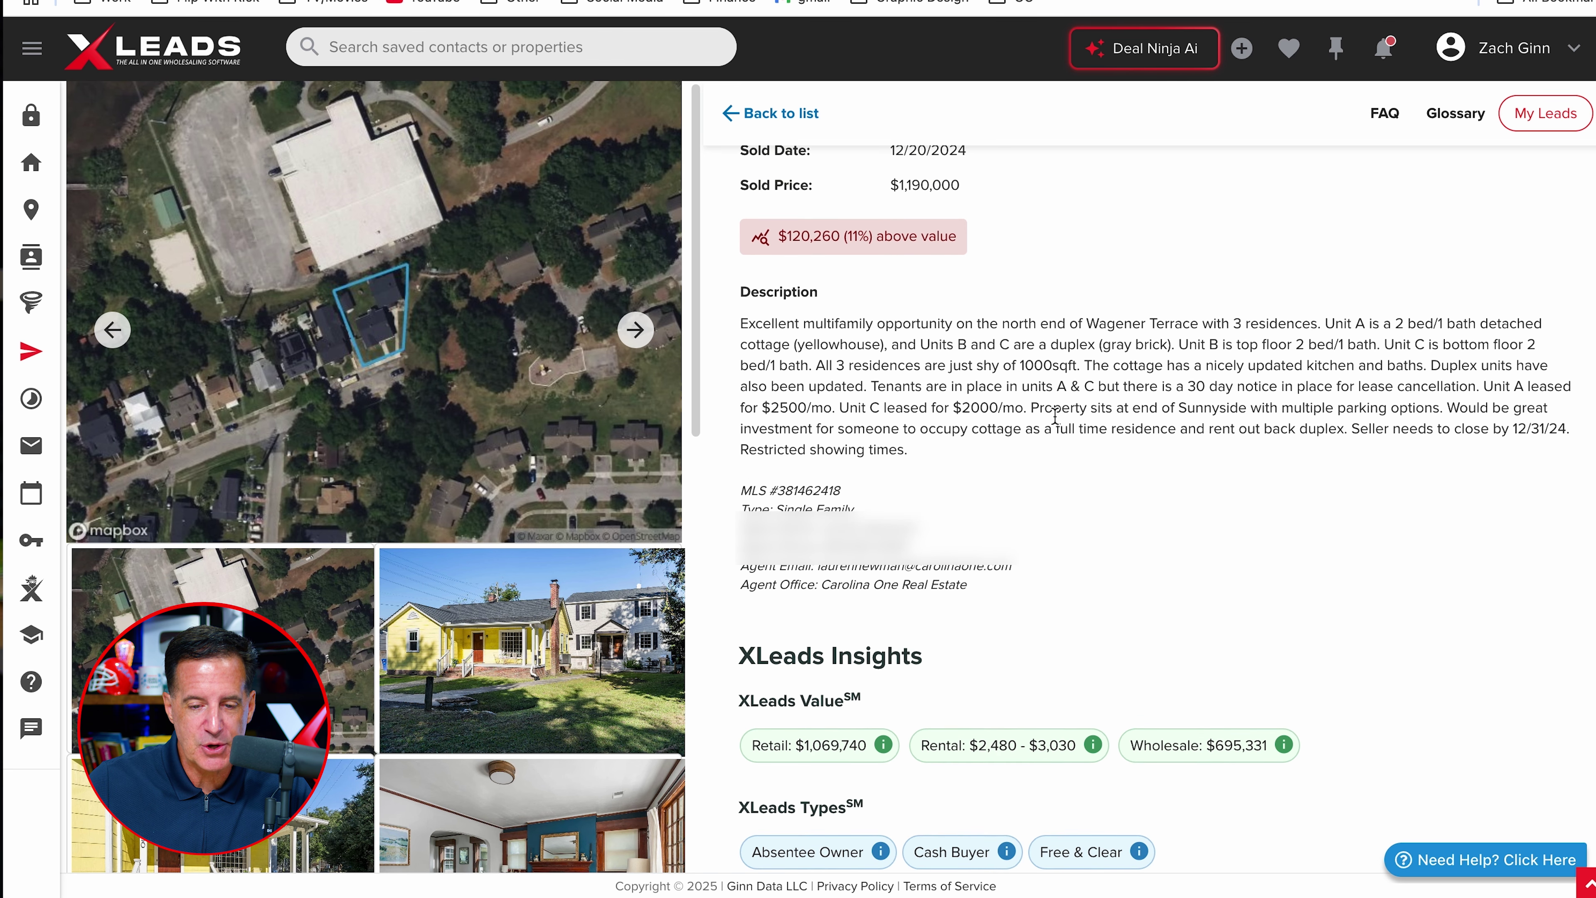
scroll(1055, 415, up, 2)
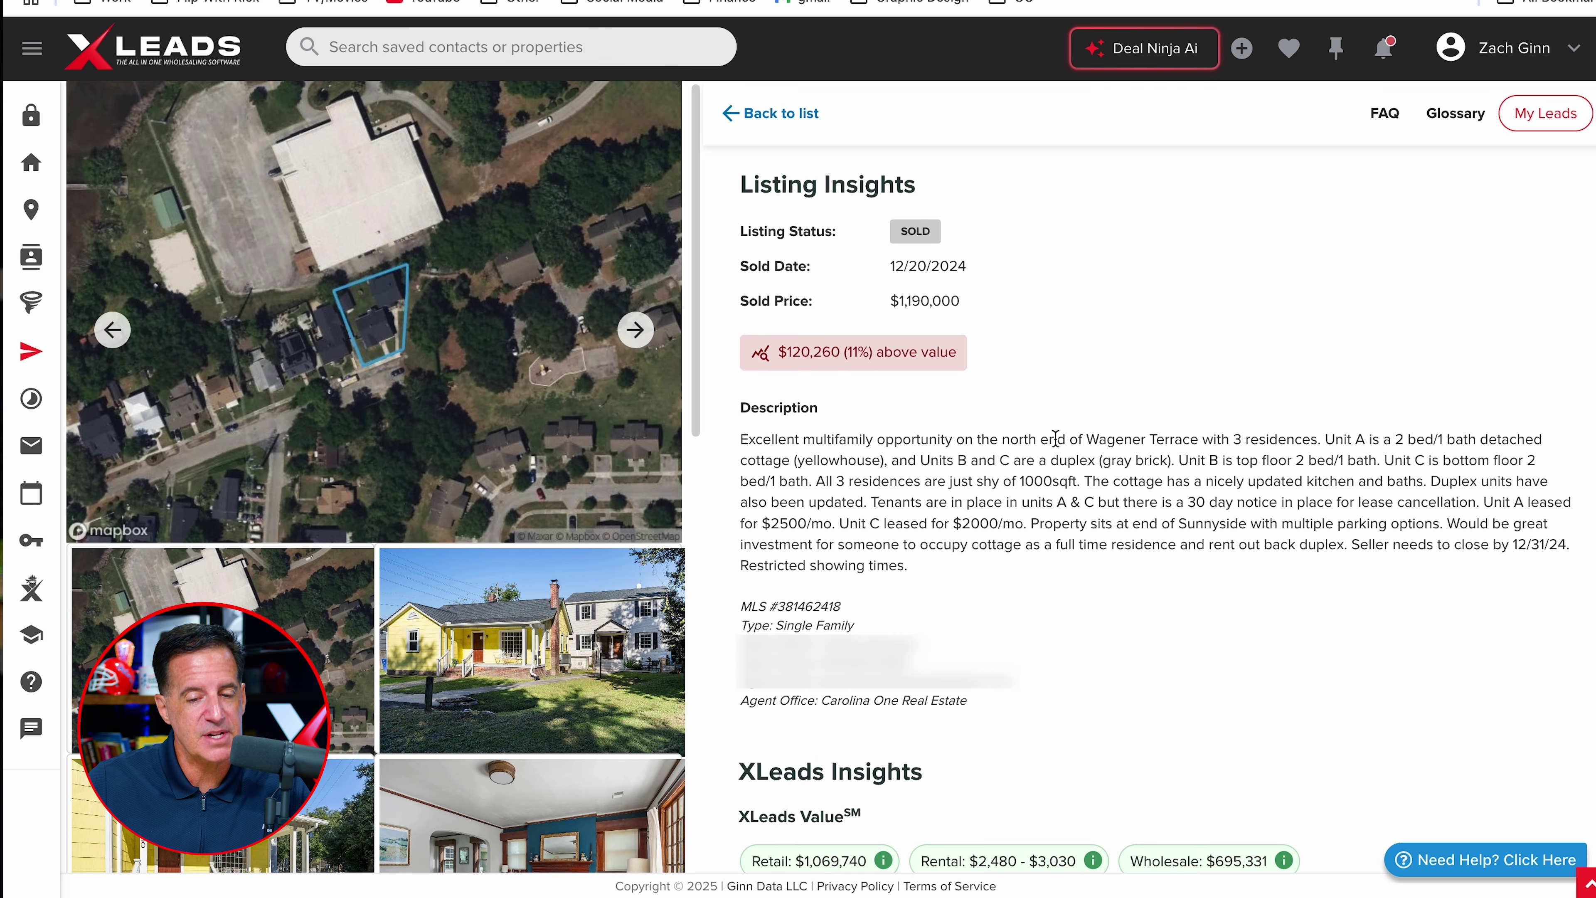
scroll(1055, 440, up, 1)
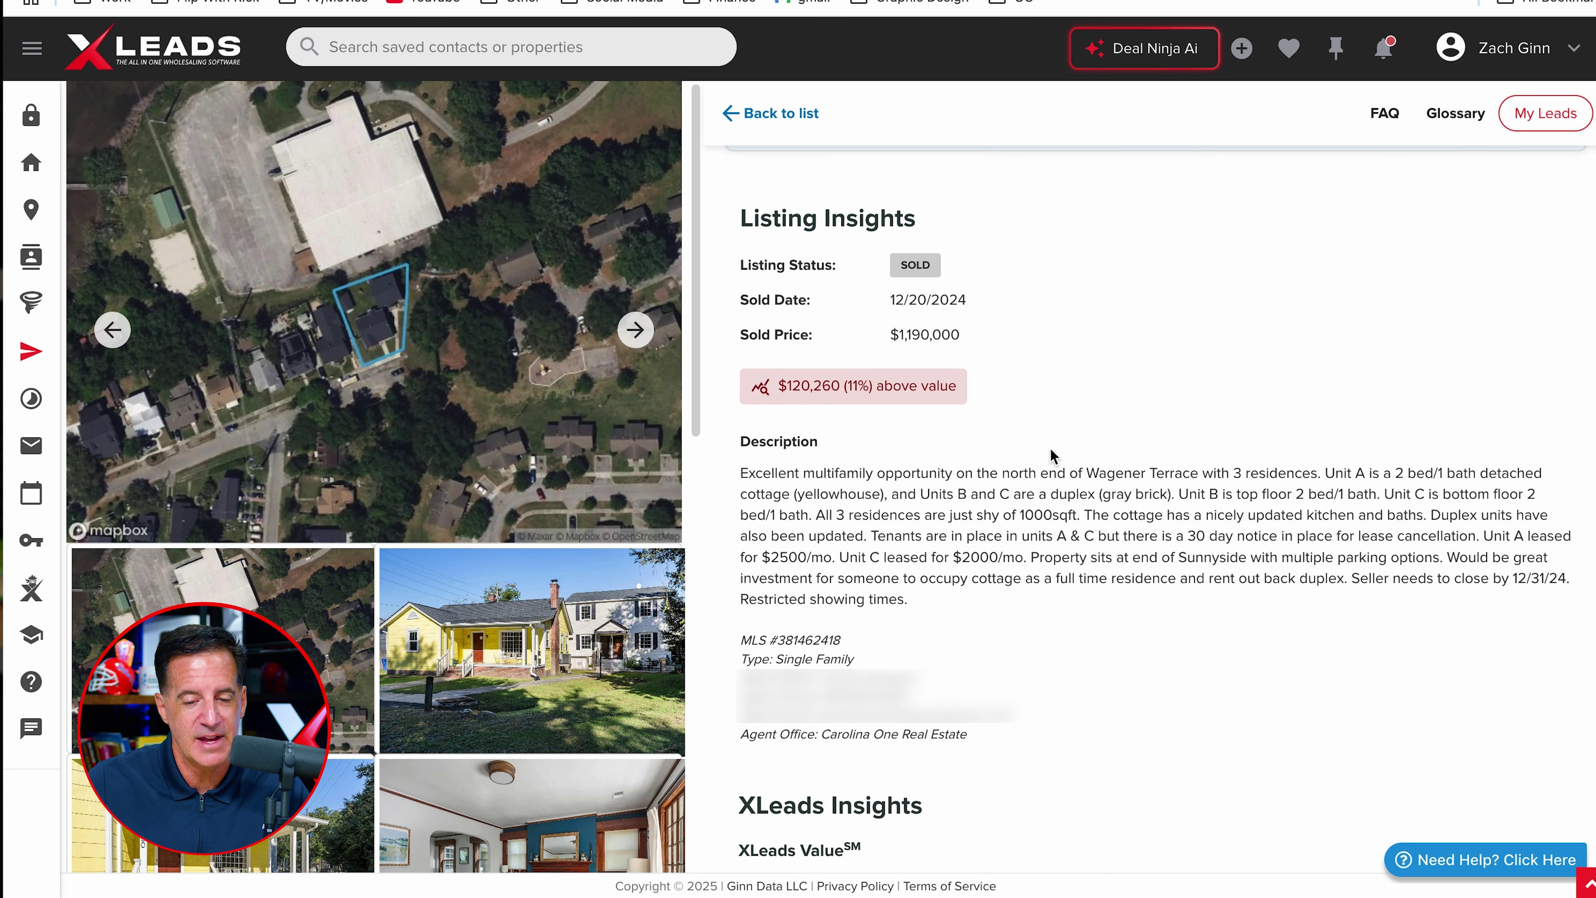
scroll(991, 442, down, 2)
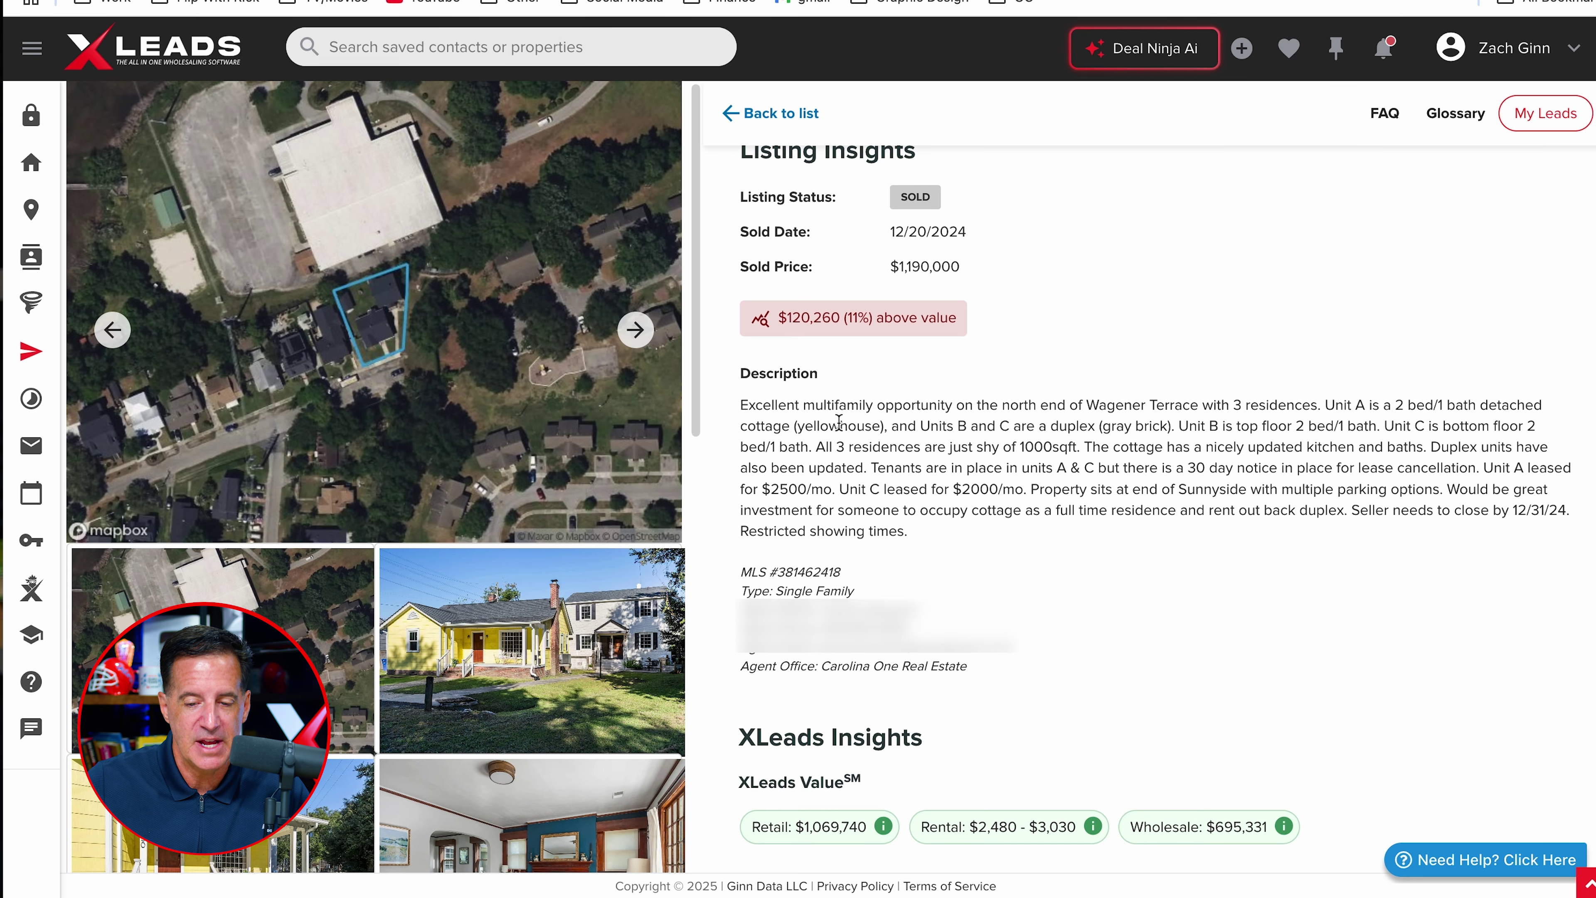
scroll(997, 503, down, 1)
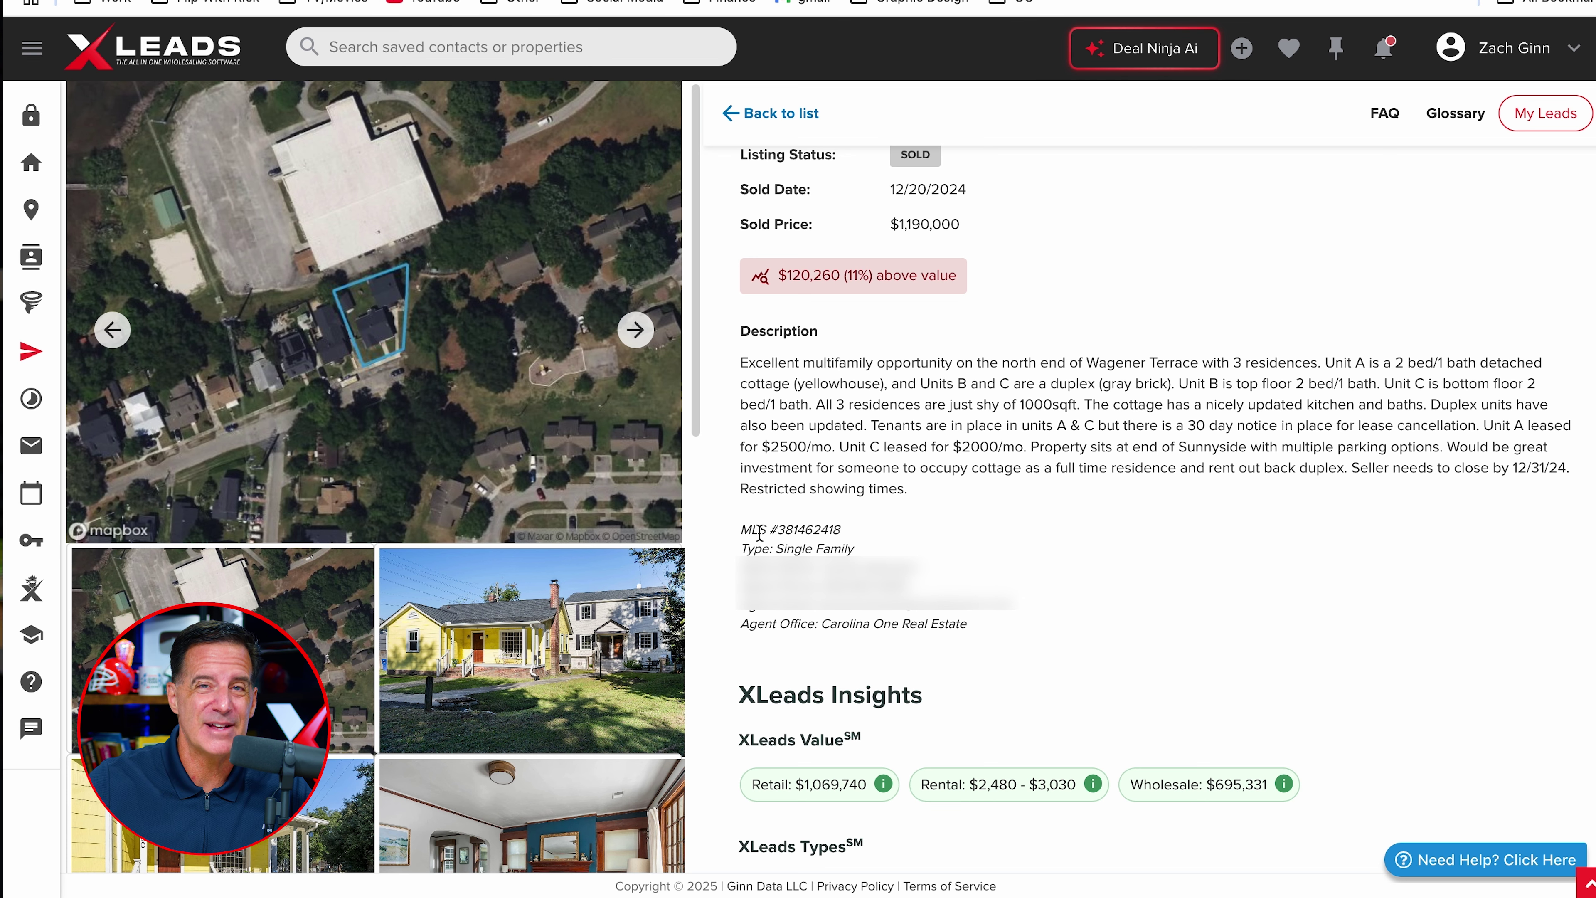
scroll(998, 585, down, 1)
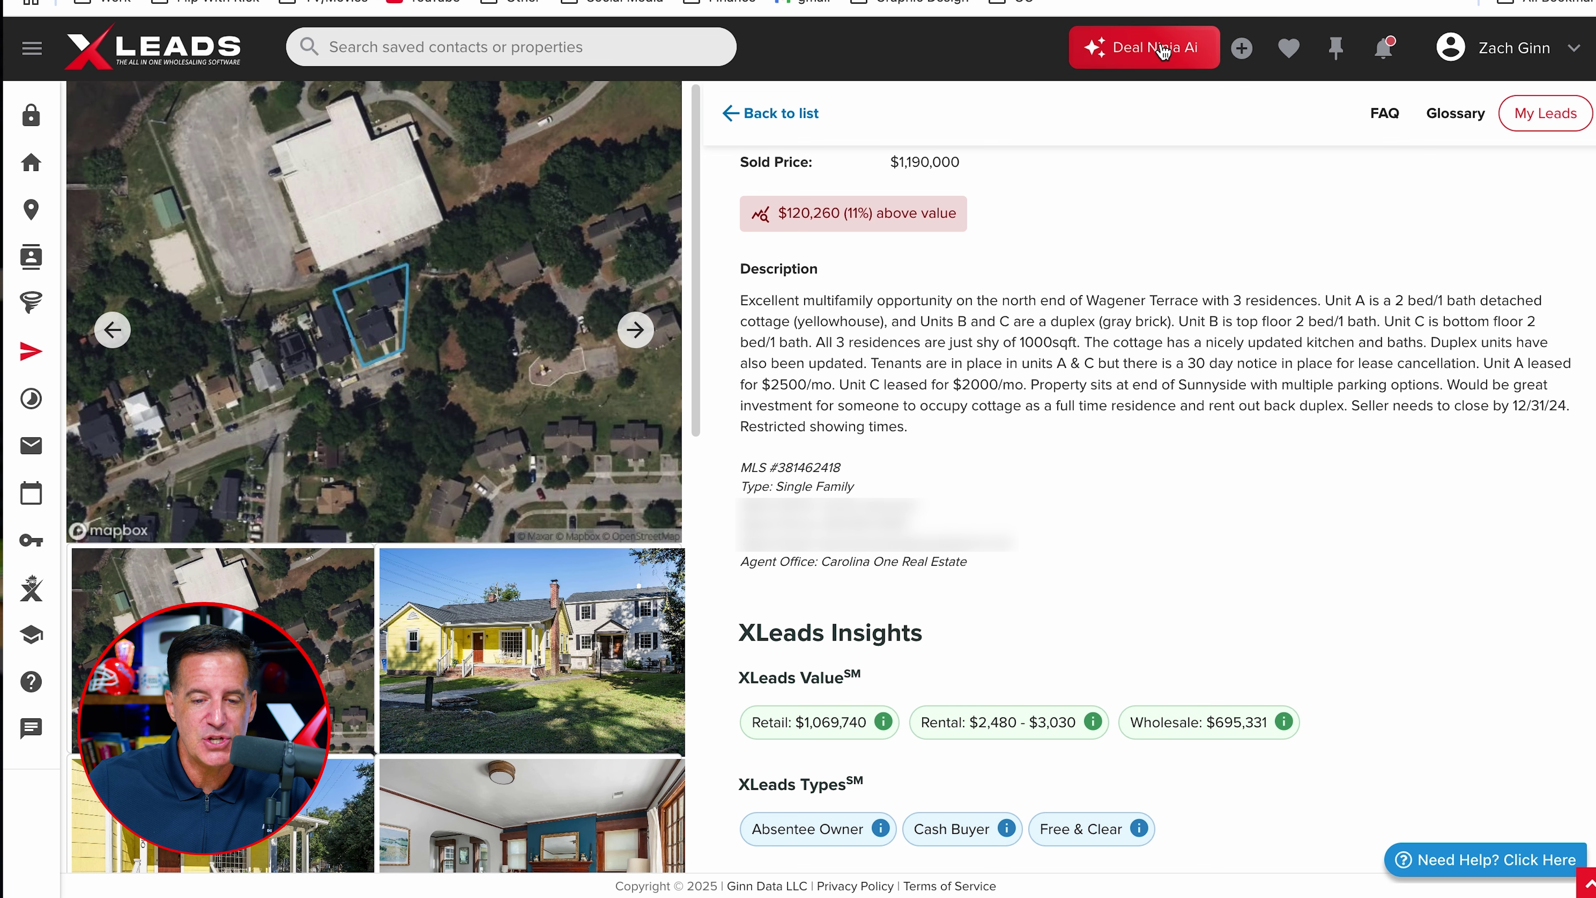
Examine the property's owner insights, loan history, estimated values, lead types and sellability scores.
scroll(1197, 357, down, 10)
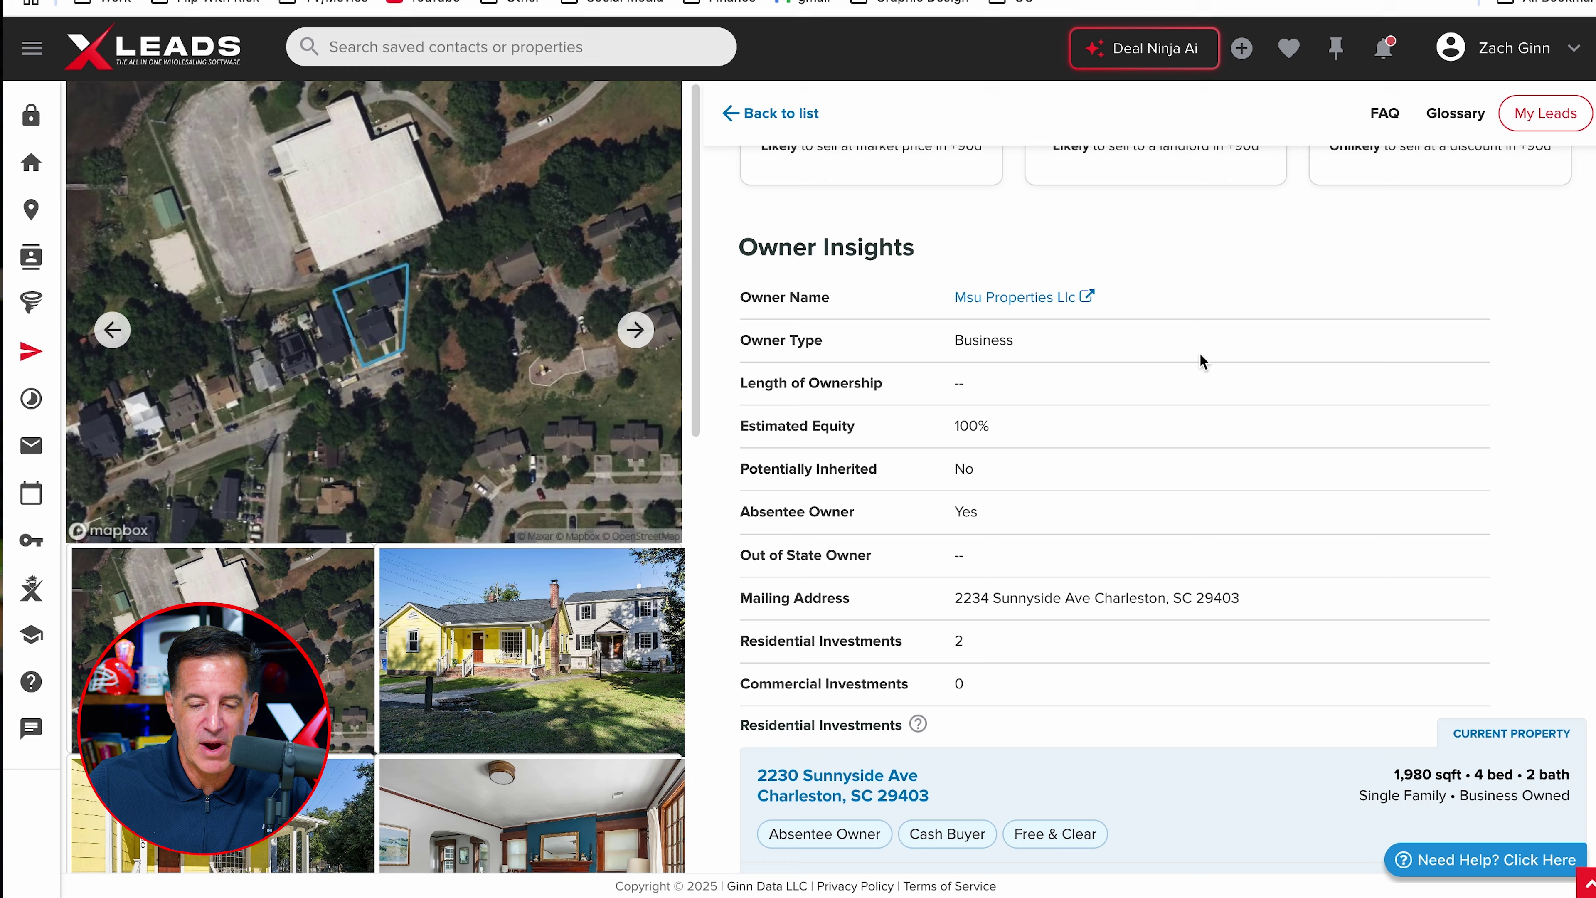
scroll(1200, 360, down, 6)
scroll(1200, 359, down, 15)
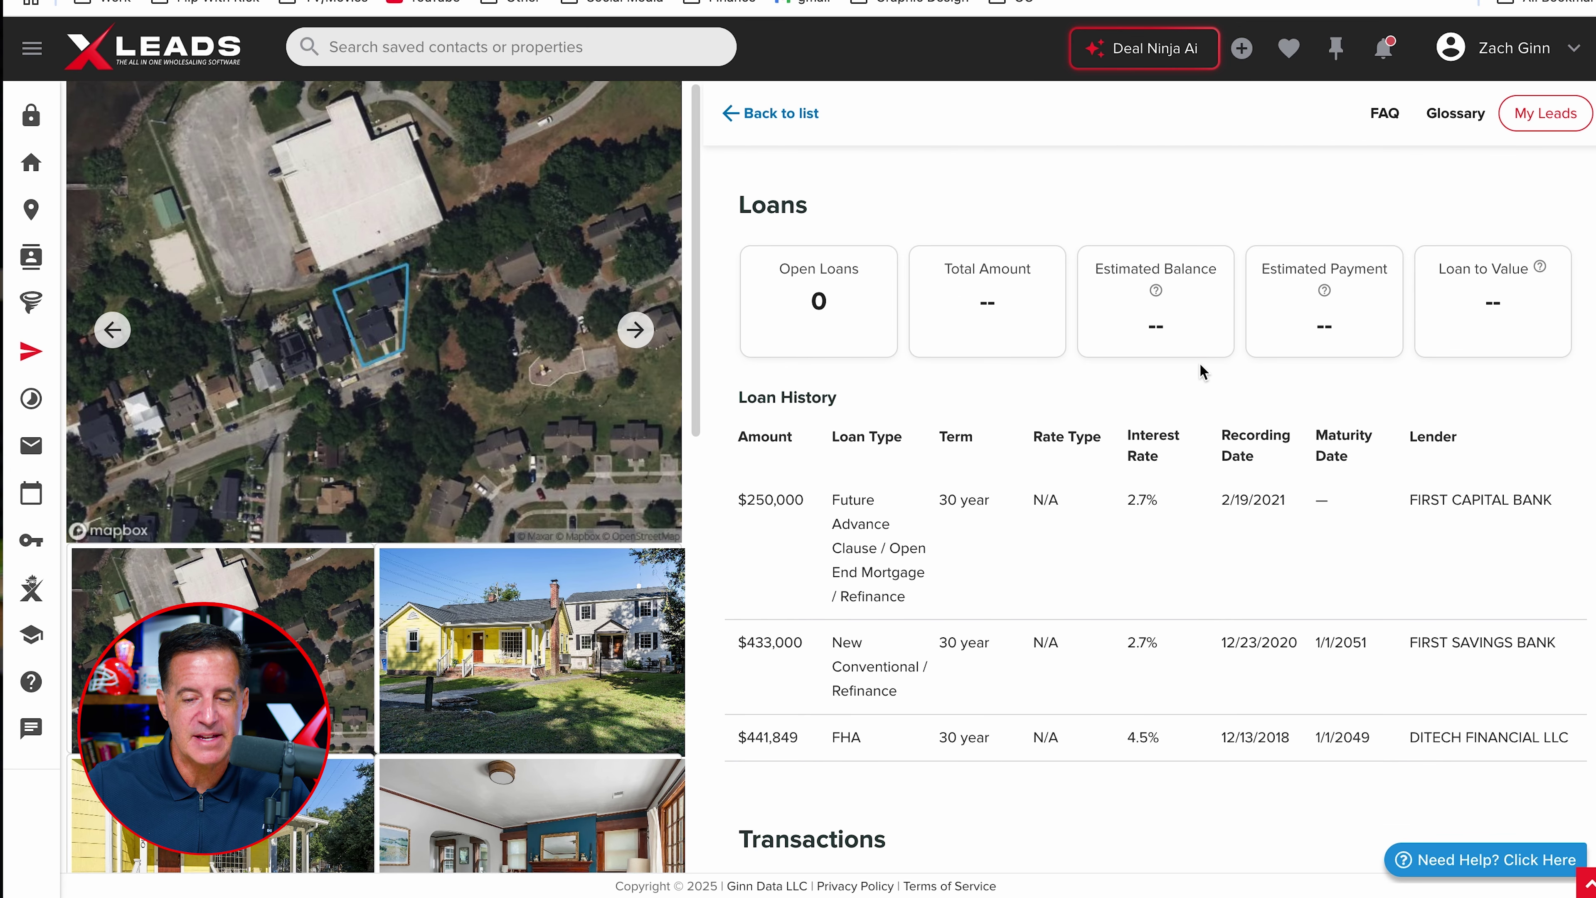
scroll(1201, 371, up, 20)
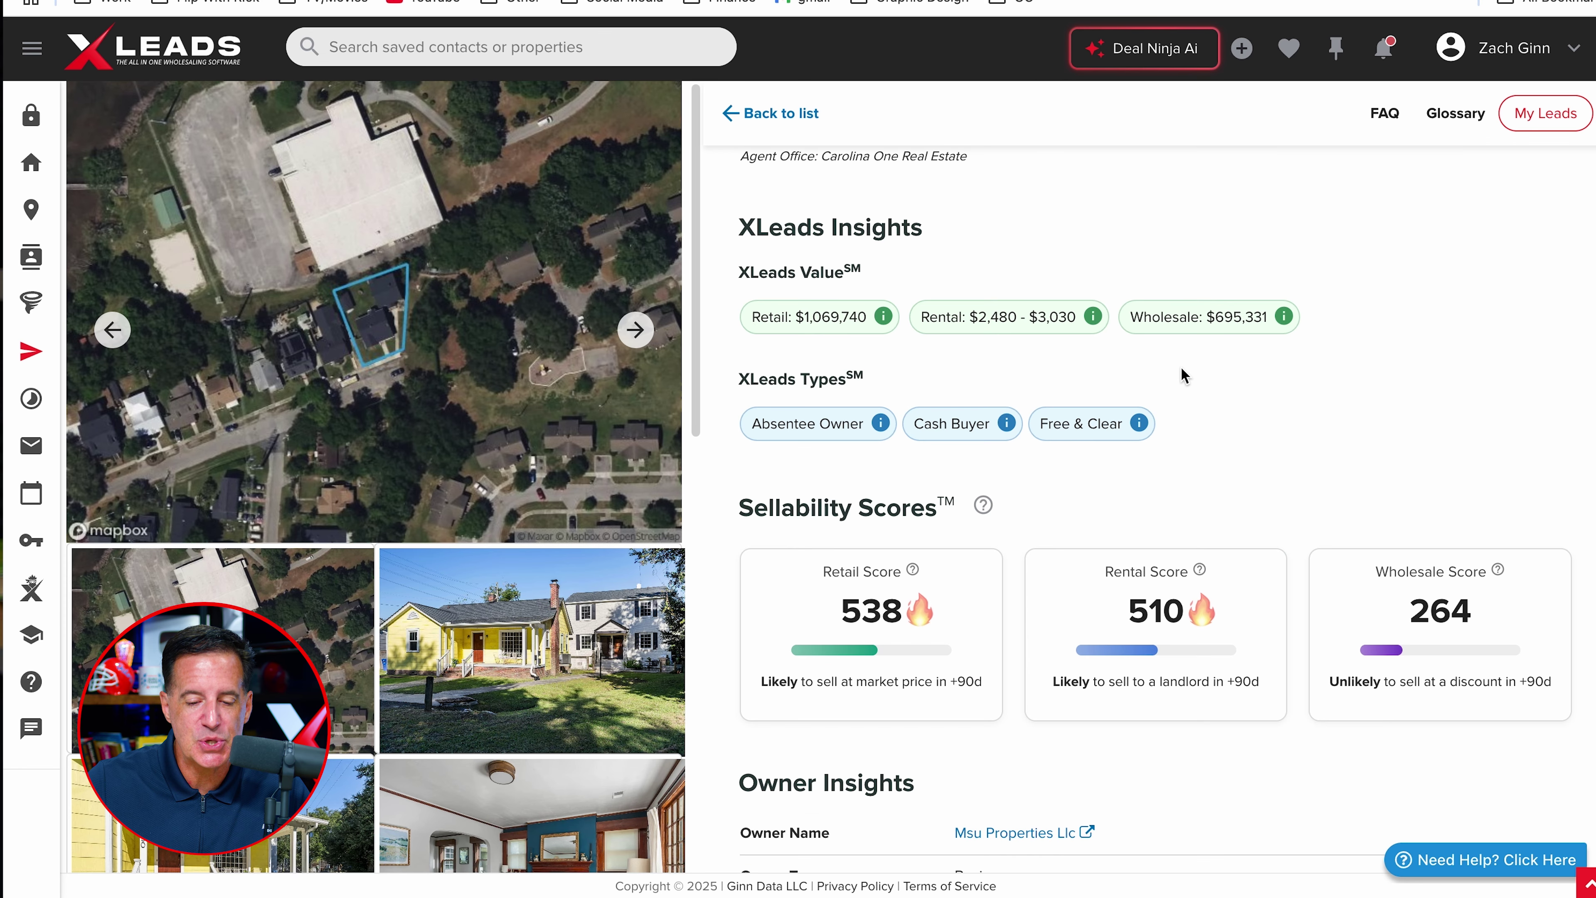
scroll(1183, 372, down, 5)
scroll(1183, 371, up, 10)
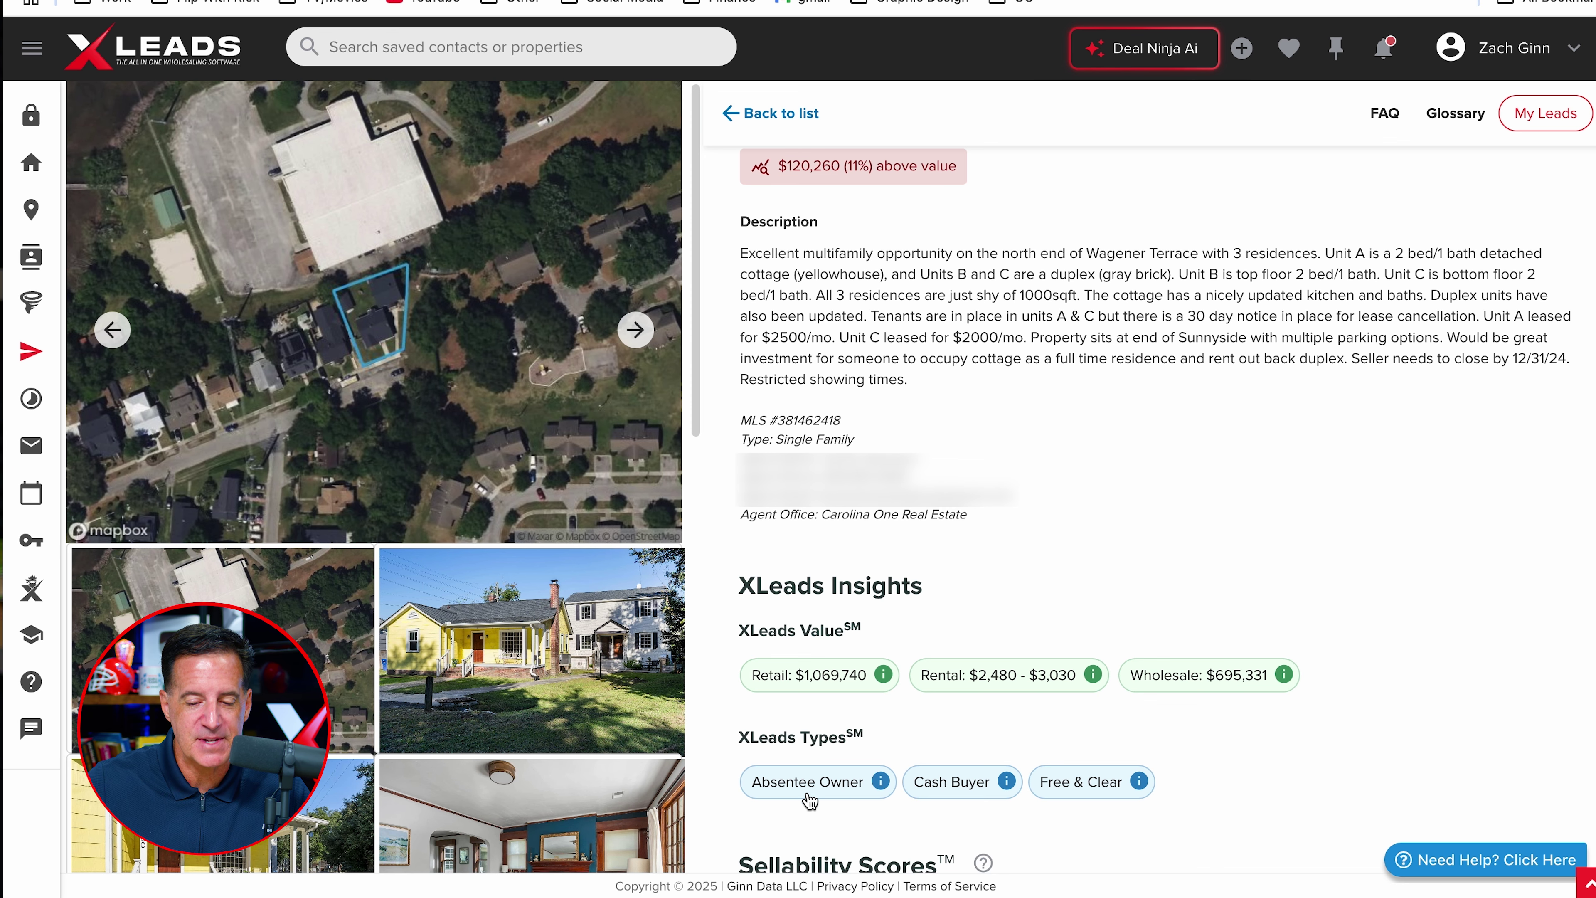
scroll(1191, 687, up, 5)
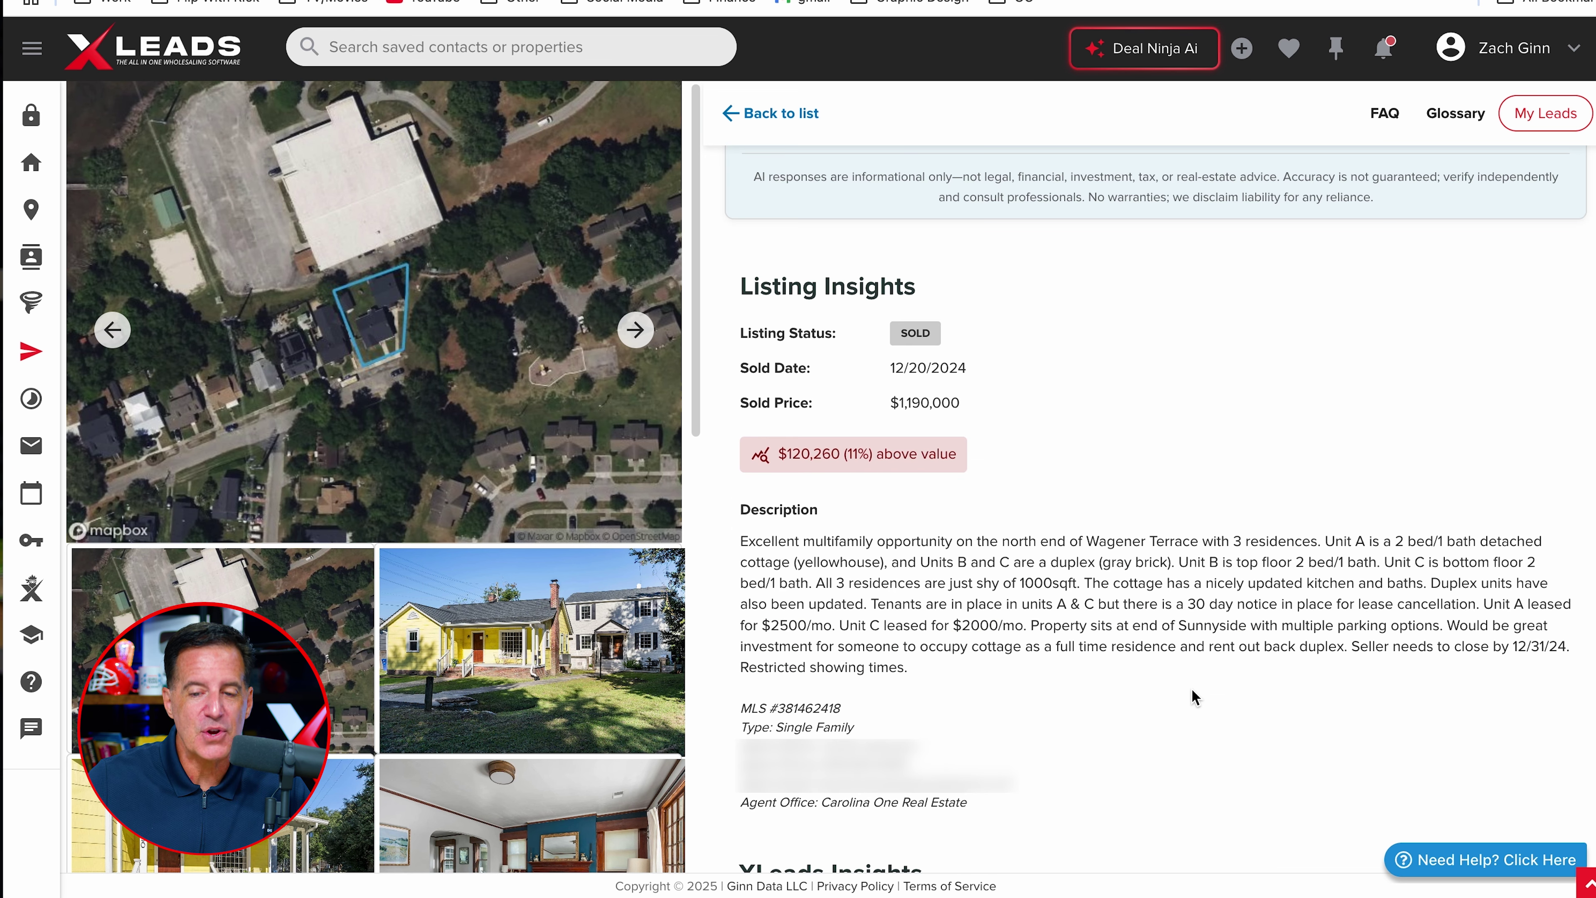